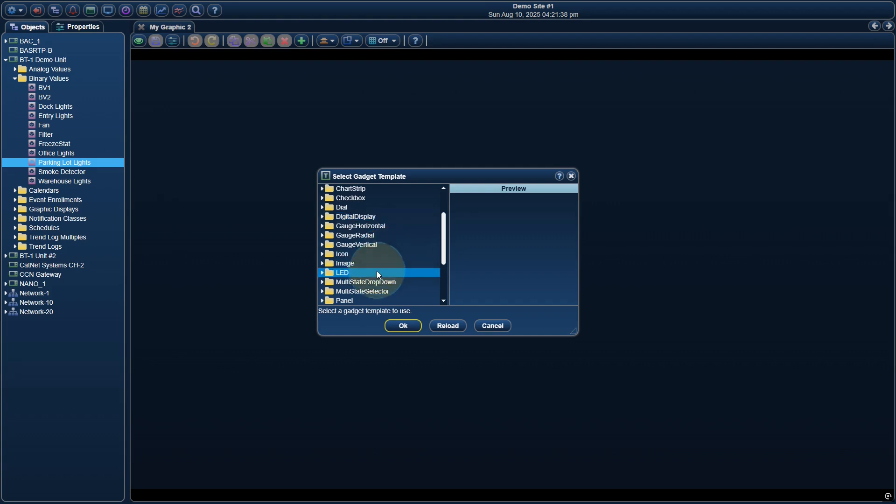
Add an LED gadget from the __Default__ template and move it to about left 172, top 95 on the graphic
{"action": "scroll", "coordinate": [379, 271], "scroll_direction": "down", "scroll_amount": 2}
{"action": "left_click", "coordinate": [380, 263]}
{"action": "left_click", "coordinate": [373, 236]}
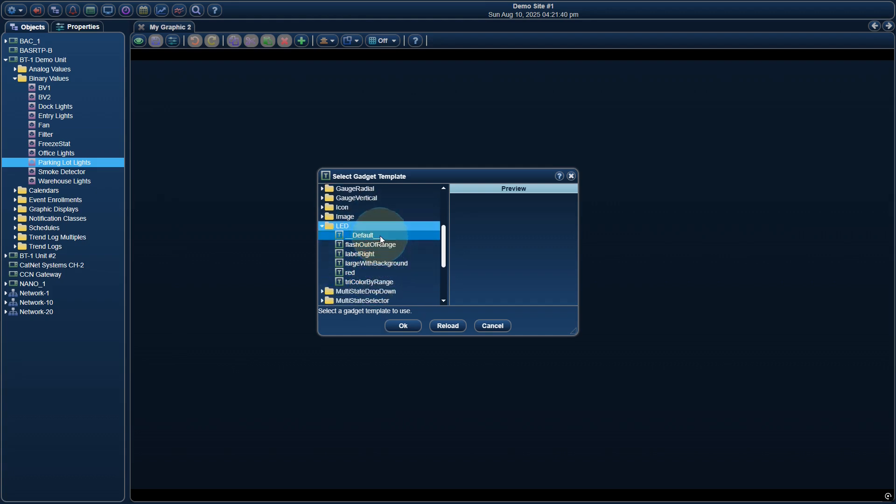
{"action": "left_click", "coordinate": [404, 326]}
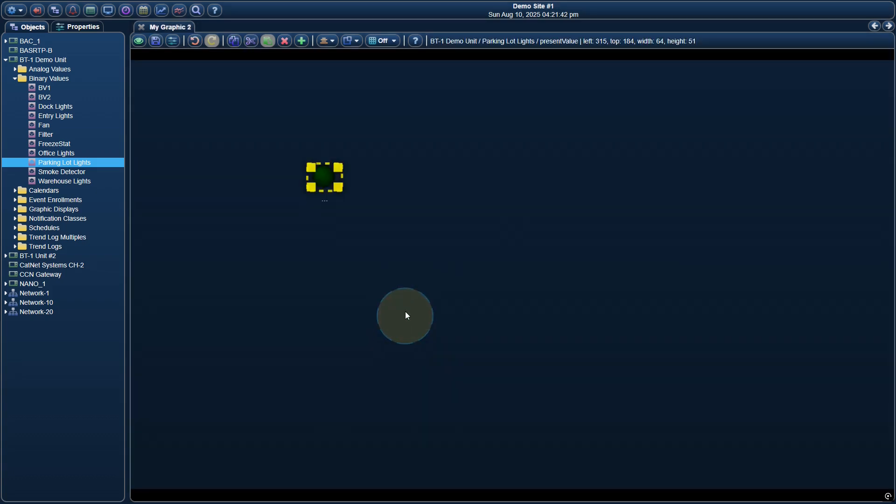
{"action": "left_click_drag", "start_coordinate": [326, 177], "coordinate": [244, 127]}
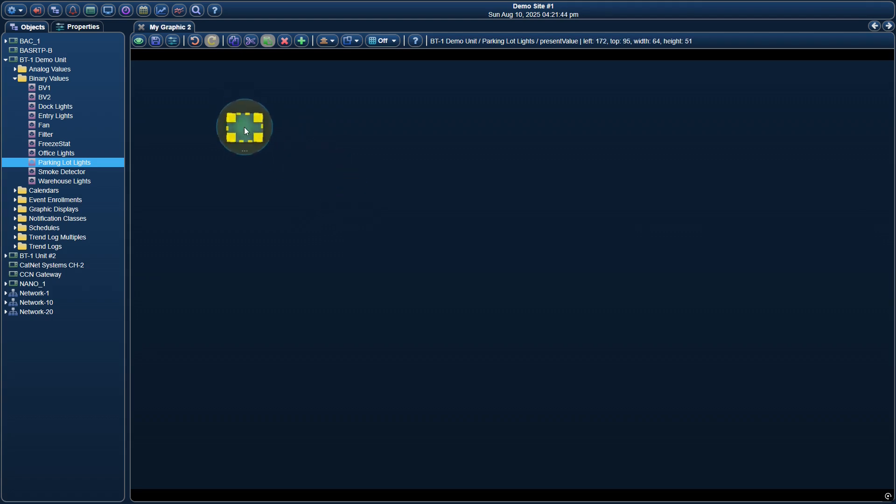
{"action": "left_click", "coordinate": [293, 114]}
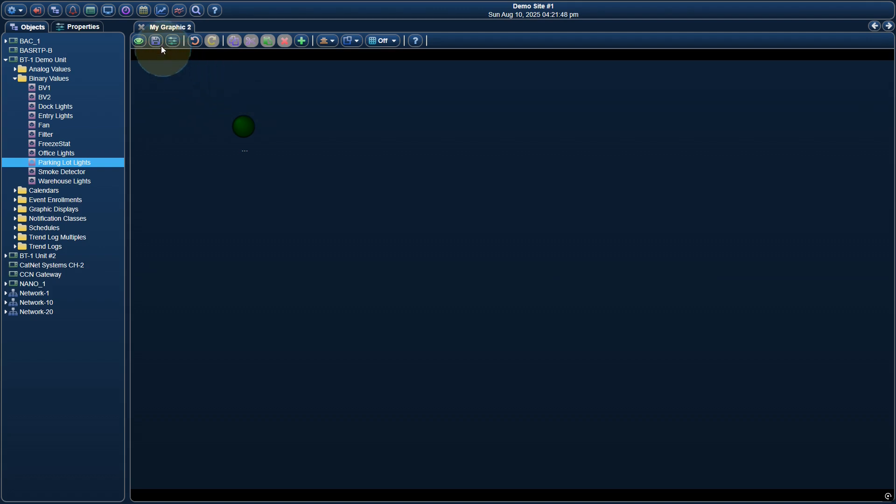
Check the Parking Lot Lights LED in view mode and return the graphic to edit mode
{"action": "left_click", "coordinate": [139, 41]}
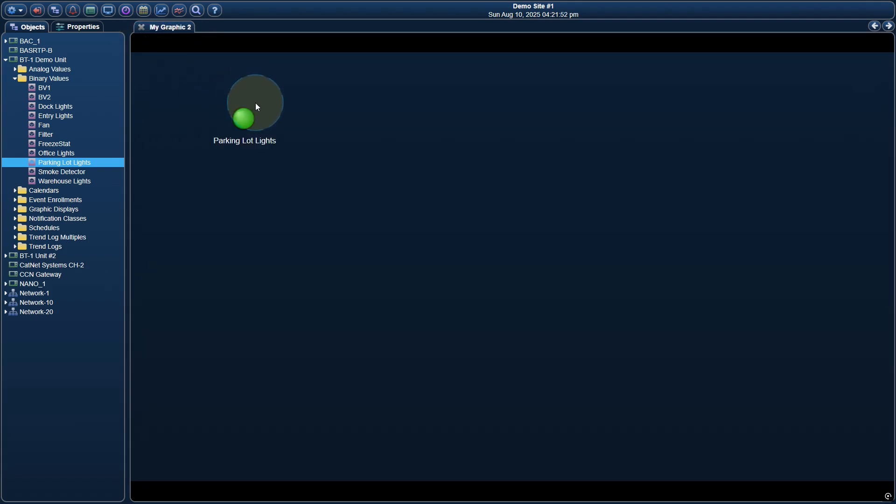
{"action": "left_click", "coordinate": [244, 119]}
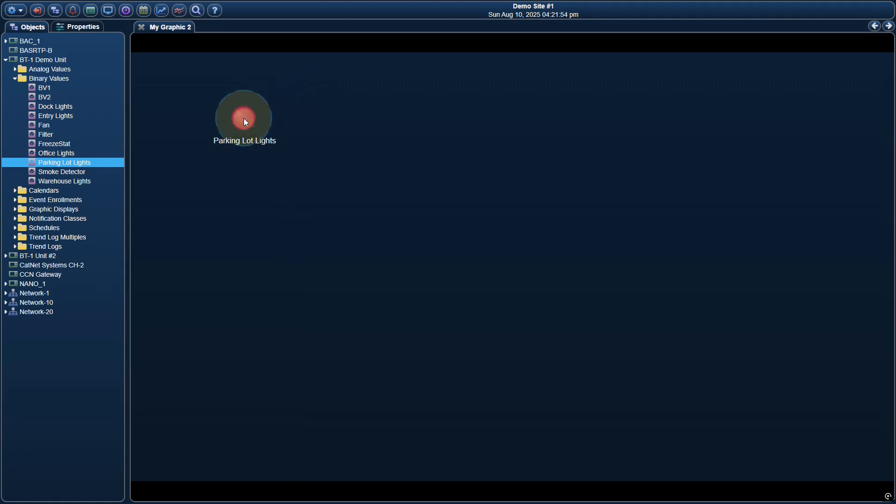
{"action": "right_click", "coordinate": [246, 122]}
{"action": "left_click", "coordinate": [260, 124]}
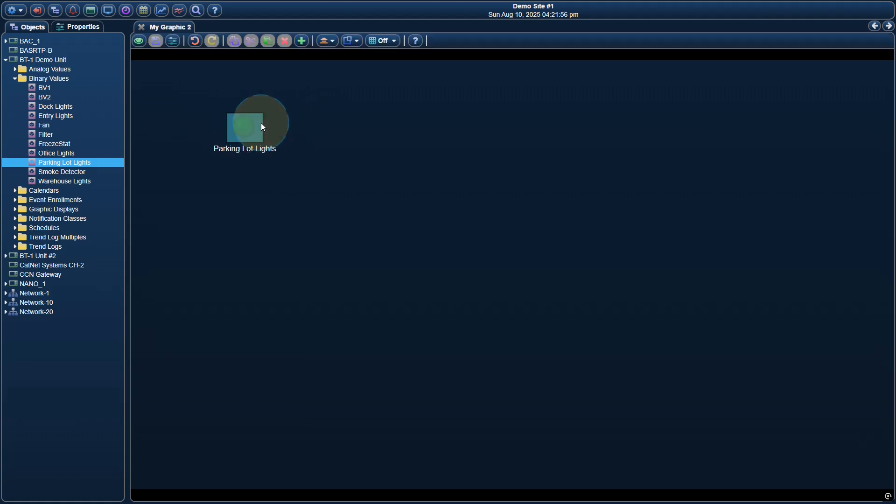
Open the Parking Lot Lights LED for editing and review its behavior choices, range, background, label and general option settings
{"action": "right_click", "coordinate": [253, 124]}
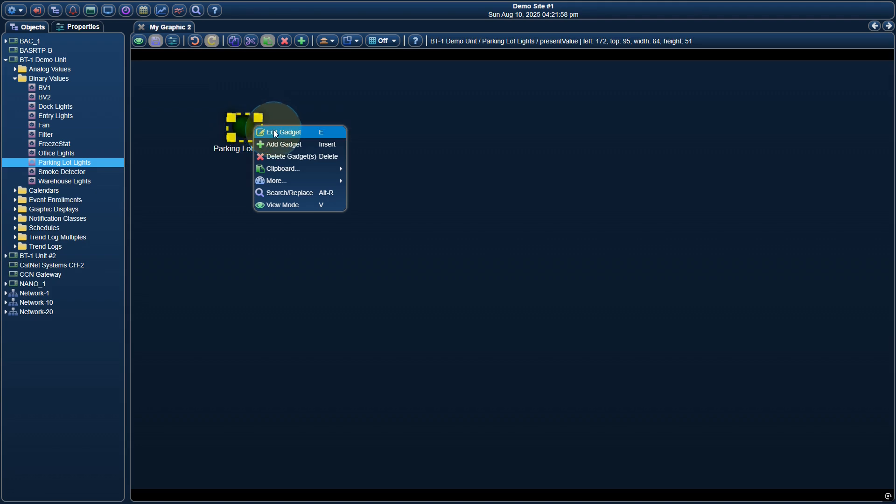
{"action": "left_click", "coordinate": [276, 133]}
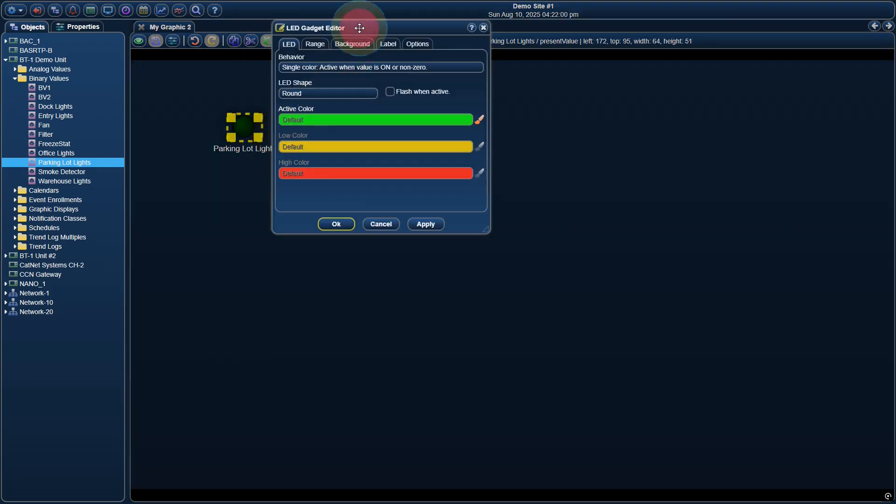
{"action": "left_click_drag", "start_coordinate": [358, 27], "coordinate": [458, 64]}
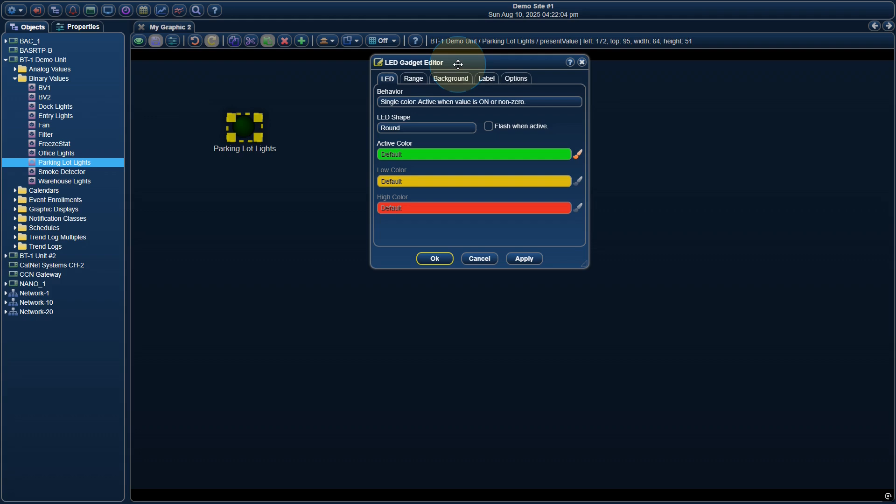
{"action": "left_click", "coordinate": [435, 103]}
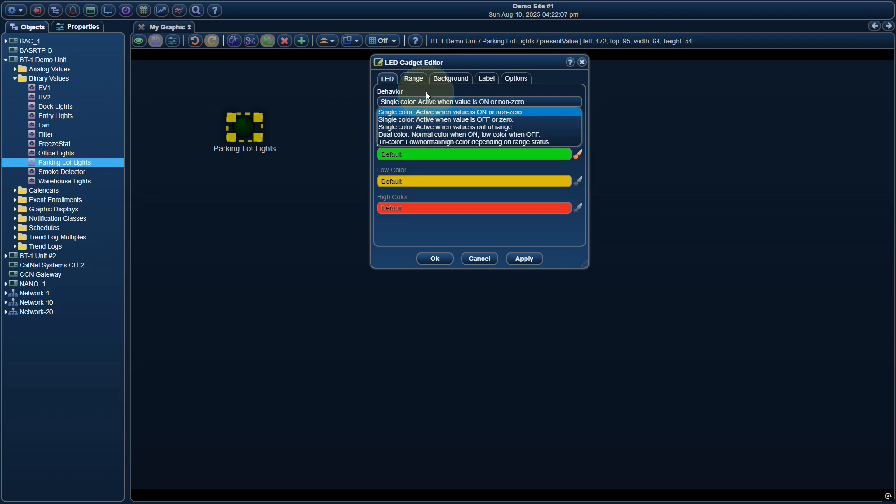
{"action": "left_click", "coordinate": [425, 91]}
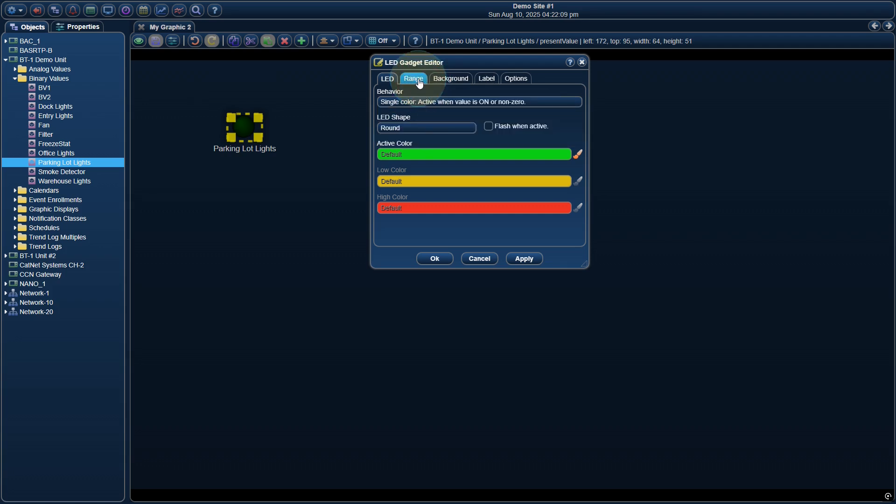
{"action": "left_click", "coordinate": [419, 82]}
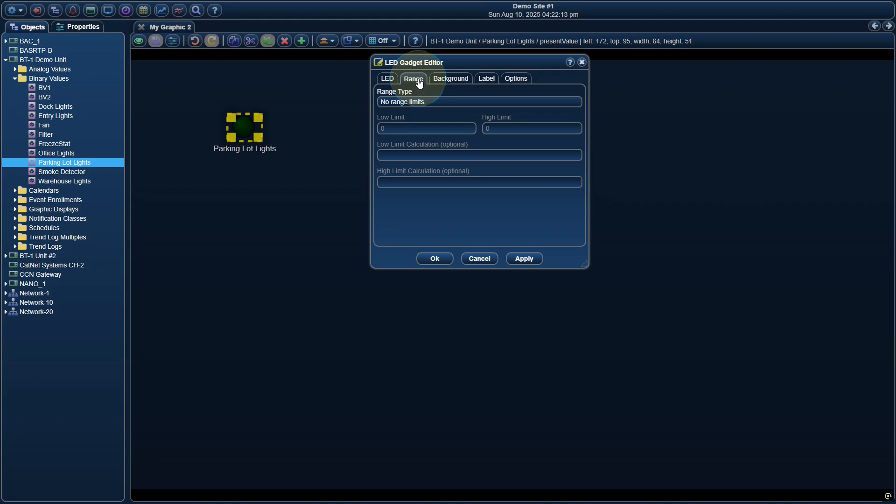
{"action": "left_click", "coordinate": [453, 79]}
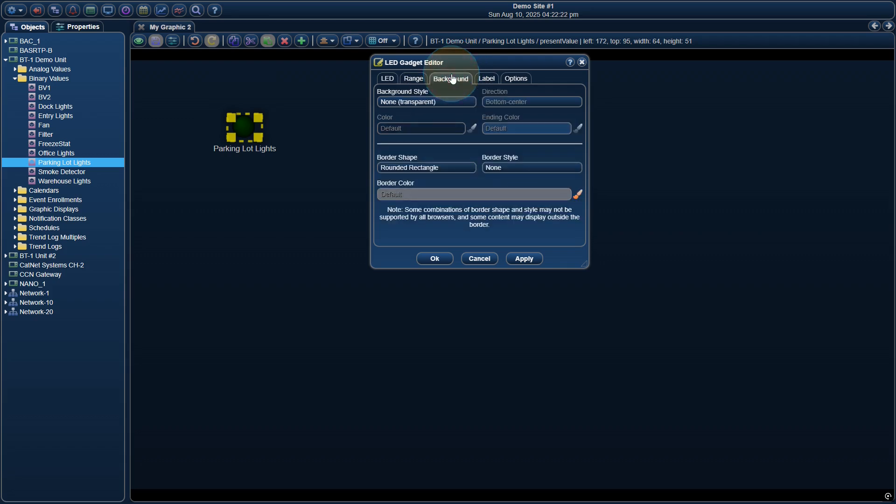
{"action": "left_click", "coordinate": [487, 79]}
{"action": "left_click", "coordinate": [513, 81]}
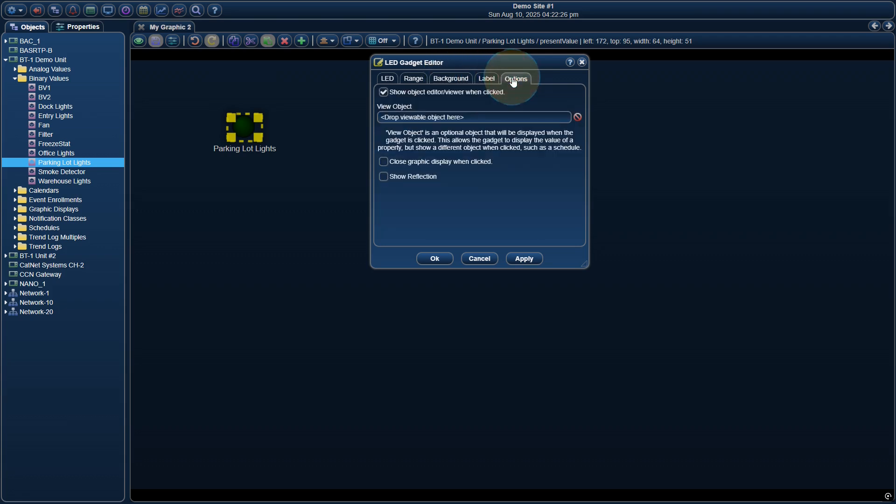
Set the LED gadget's background style to Default Sunken, apply it and close the gadget editor
{"action": "left_click", "coordinate": [454, 83]}
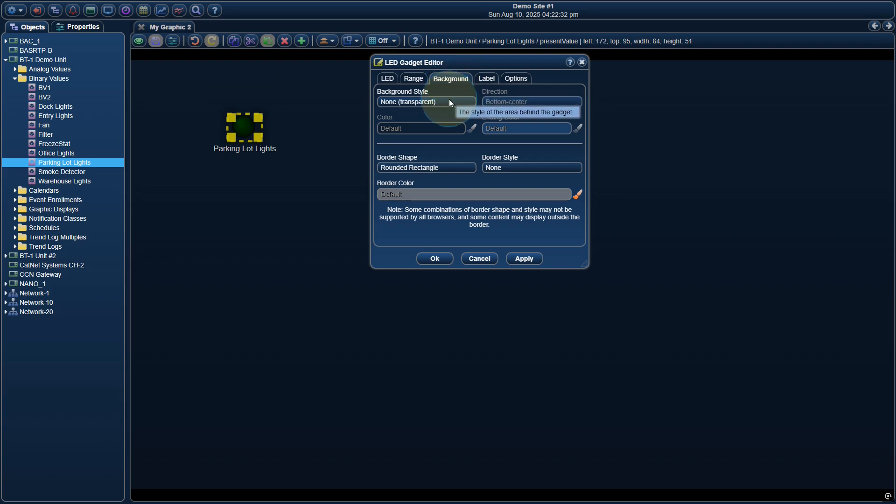
{"action": "left_click", "coordinate": [449, 102]}
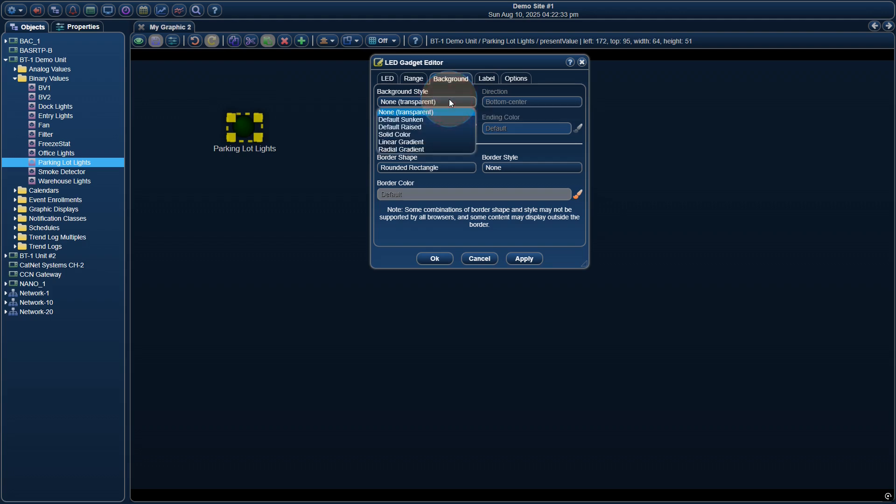
{"action": "left_click", "coordinate": [427, 119]}
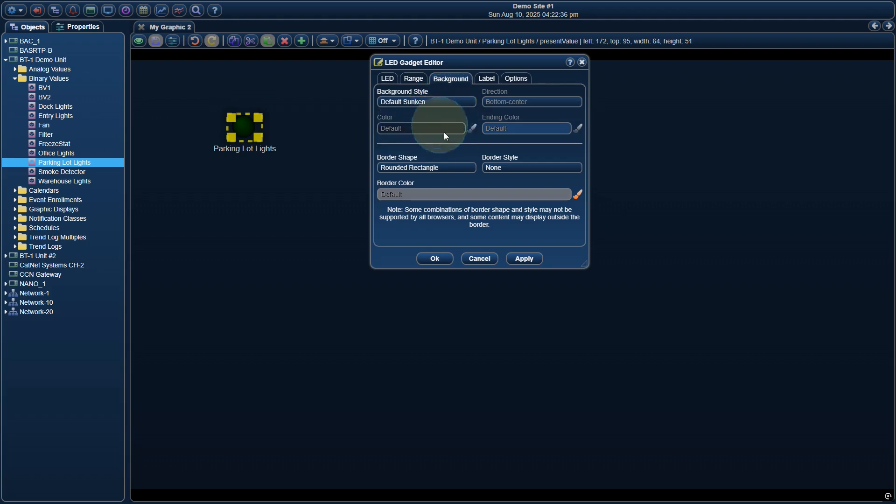
{"action": "left_click", "coordinate": [524, 259]}
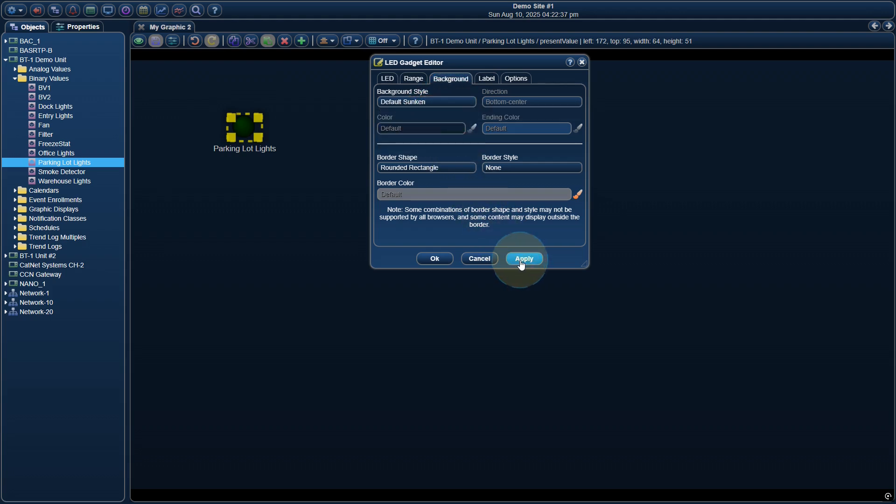
{"action": "left_click", "coordinate": [487, 260]}
{"action": "left_click", "coordinate": [327, 175]}
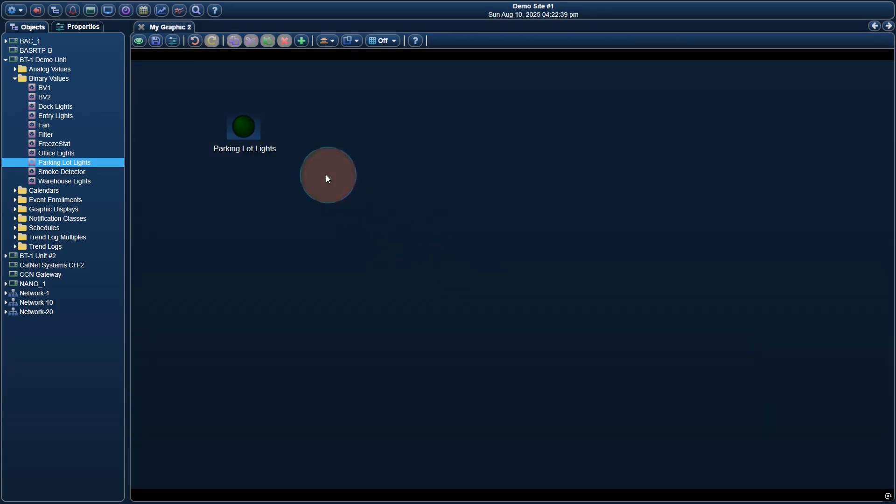
Widen the LED gadget to about 154 wide and 48 high, keeping its upper-left corner in place
{"action": "left_click", "coordinate": [260, 140]}
{"action": "left_click_drag", "start_coordinate": [259, 136], "coordinate": [312, 137]}
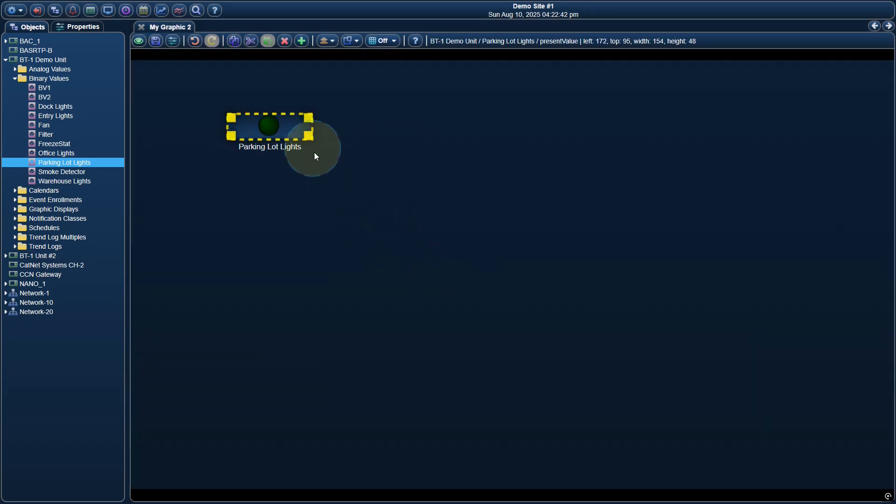
{"action": "left_click", "coordinate": [318, 159]}
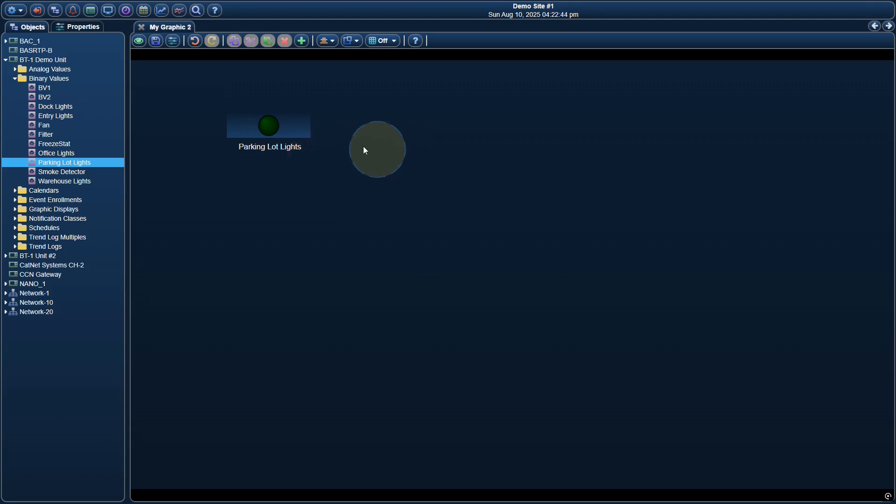
Change the widened LED gadget's background style to Default Raised and apply it
{"action": "right_click", "coordinate": [302, 124]}
{"action": "left_click", "coordinate": [327, 129]}
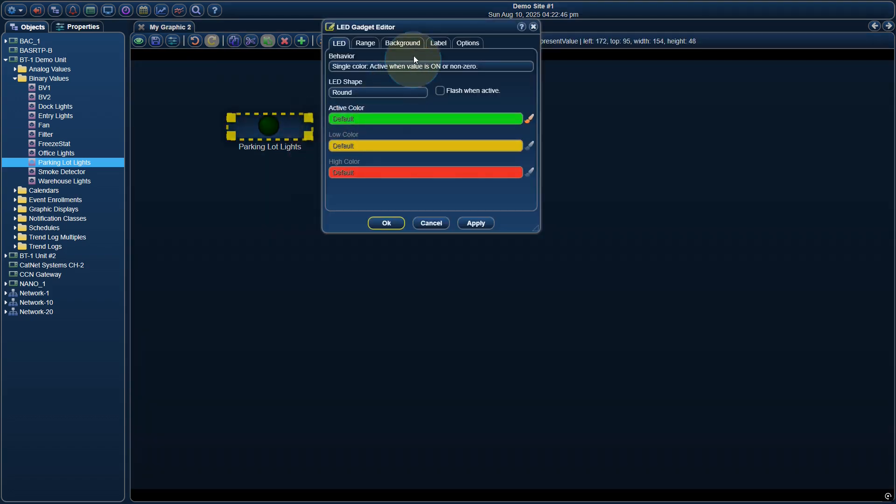
{"action": "left_click", "coordinate": [409, 43]}
{"action": "left_click", "coordinate": [400, 65]}
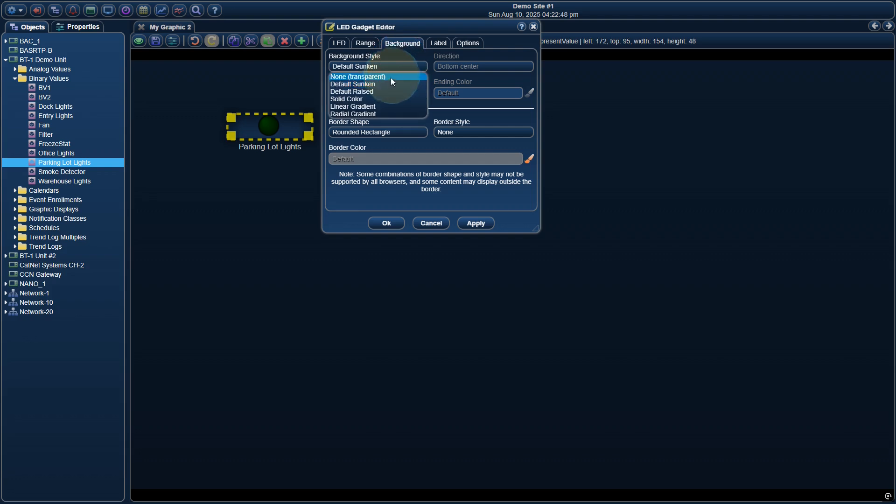
{"action": "left_click", "coordinate": [380, 89]}
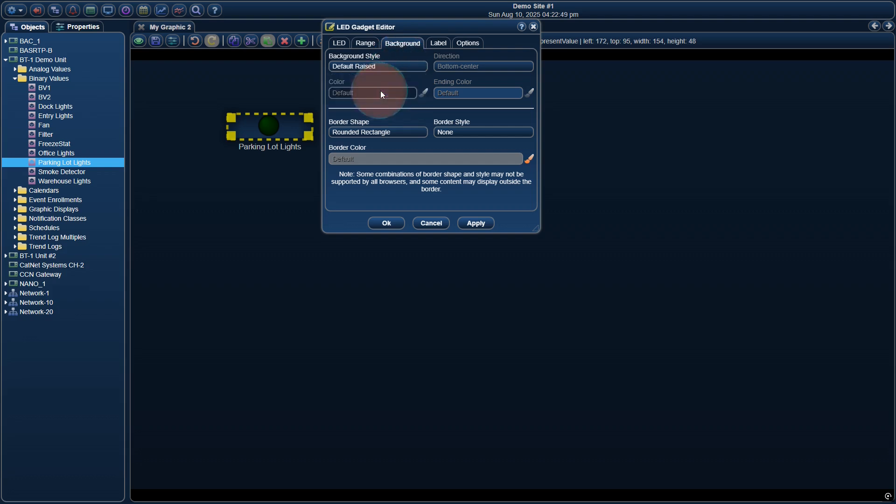
{"action": "left_click", "coordinate": [476, 223]}
{"action": "left_click", "coordinate": [386, 224]}
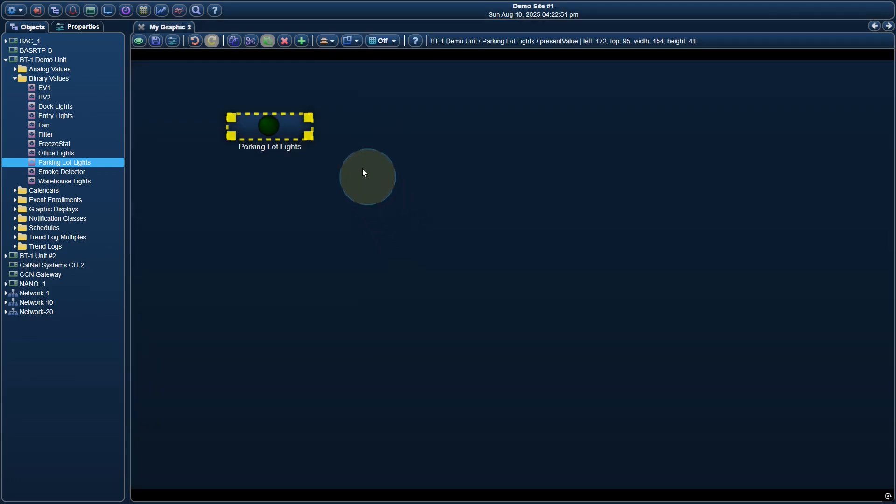
{"action": "left_click", "coordinate": [332, 141]}
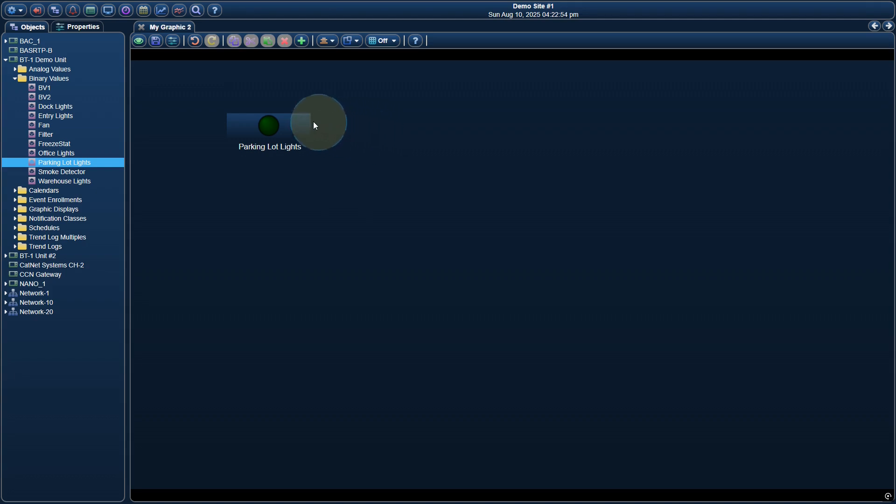
Reopen the LED gadget's background settings, try the Linear Gradient style and look through its direction choices
{"action": "left_click", "coordinate": [298, 121]}
{"action": "right_click", "coordinate": [297, 123]}
{"action": "left_click", "coordinate": [355, 127]}
{"action": "left_click", "coordinate": [403, 43]}
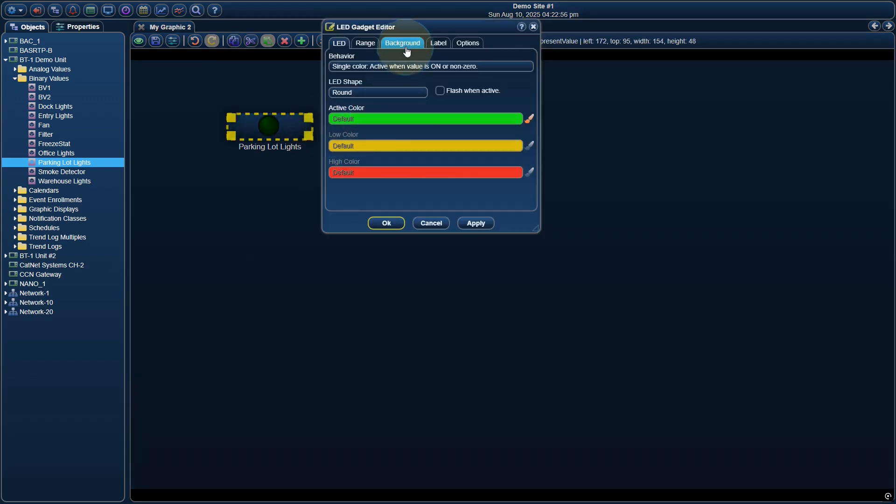
{"action": "left_click", "coordinate": [405, 67]}
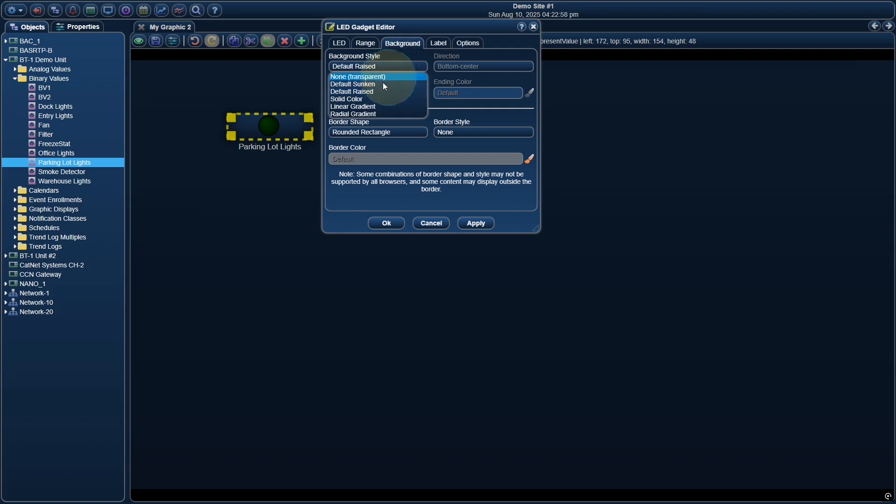
{"action": "left_click", "coordinate": [382, 107]}
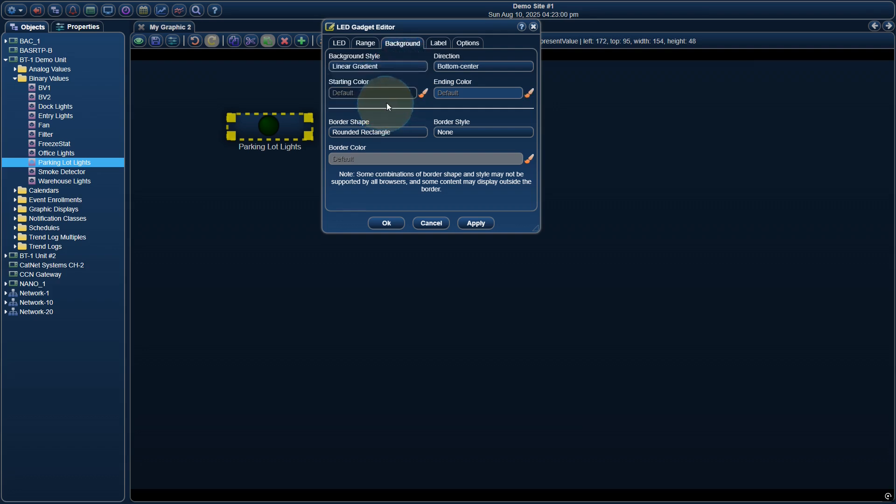
{"action": "left_click", "coordinate": [446, 70]}
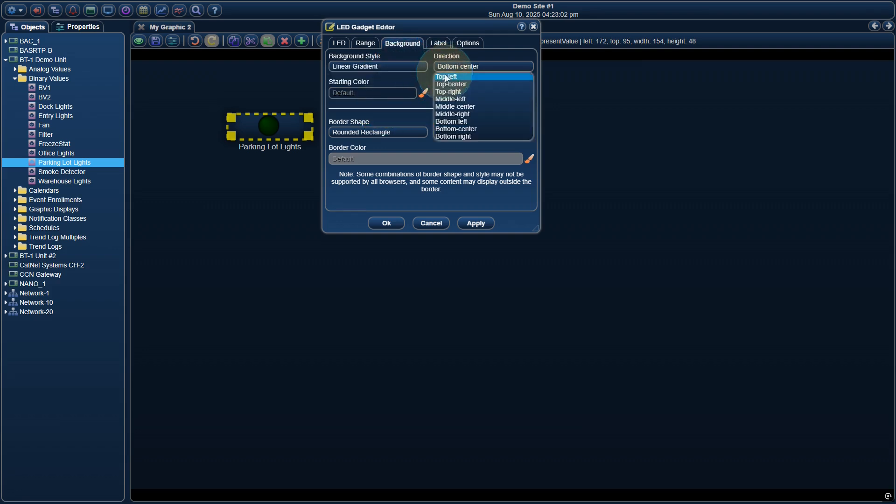
{"action": "left_click", "coordinate": [416, 85]}
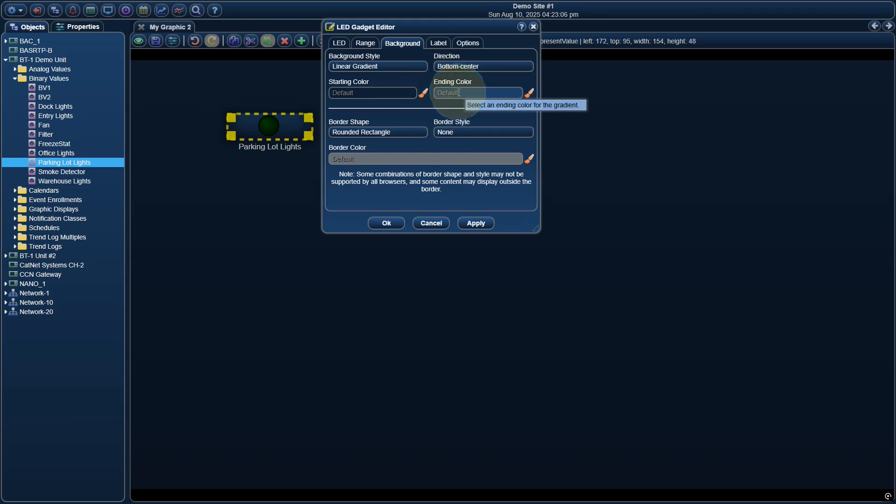
Switch the LED gadget's background style to Default Sunken and apply the change
{"action": "left_click", "coordinate": [413, 66]}
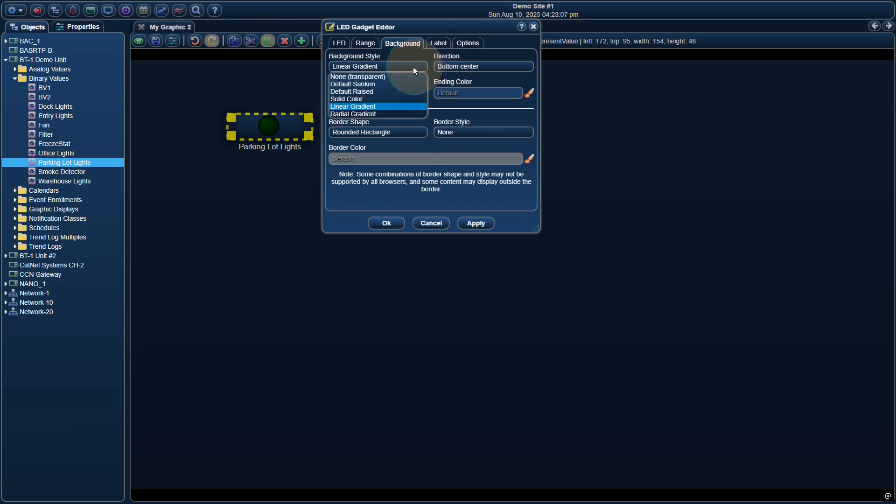
{"action": "left_click", "coordinate": [379, 84]}
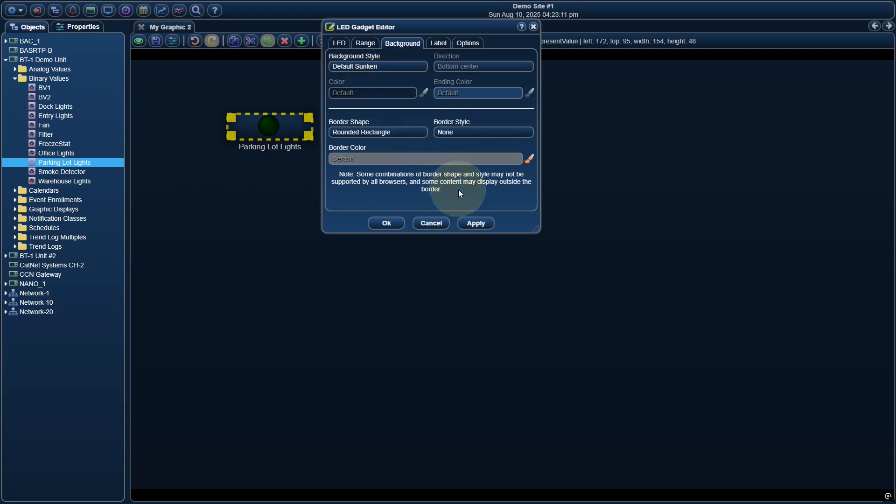
{"action": "left_click", "coordinate": [475, 222]}
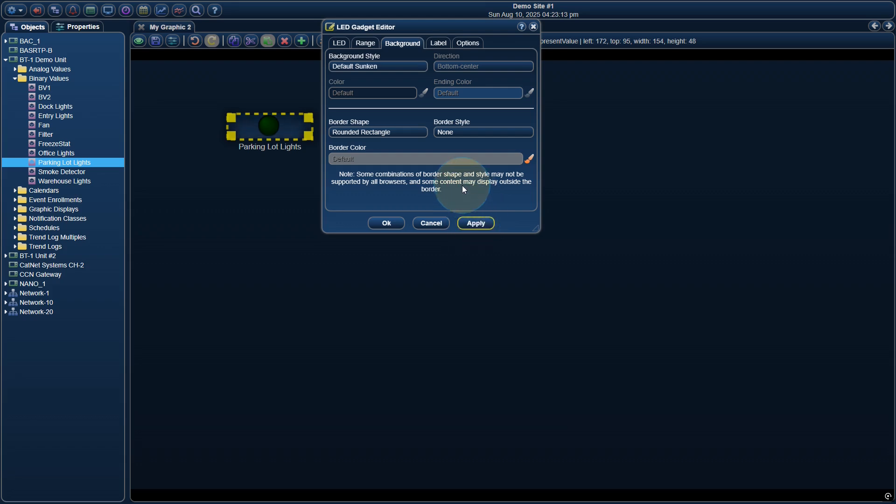
Set the LED gadget's border style to Solid, apply it and deselect the gadget
{"action": "left_click", "coordinate": [455, 133]}
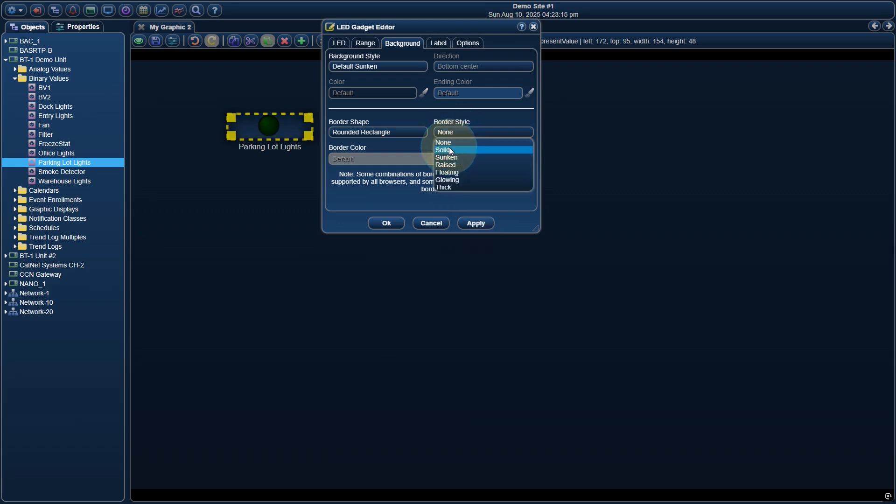
{"action": "left_click", "coordinate": [451, 150]}
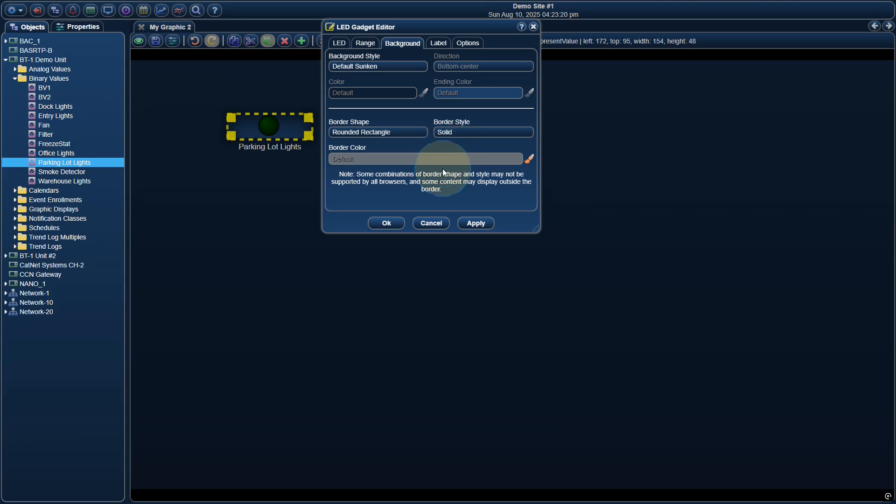
{"action": "left_click", "coordinate": [475, 223]}
{"action": "left_click", "coordinate": [390, 224]}
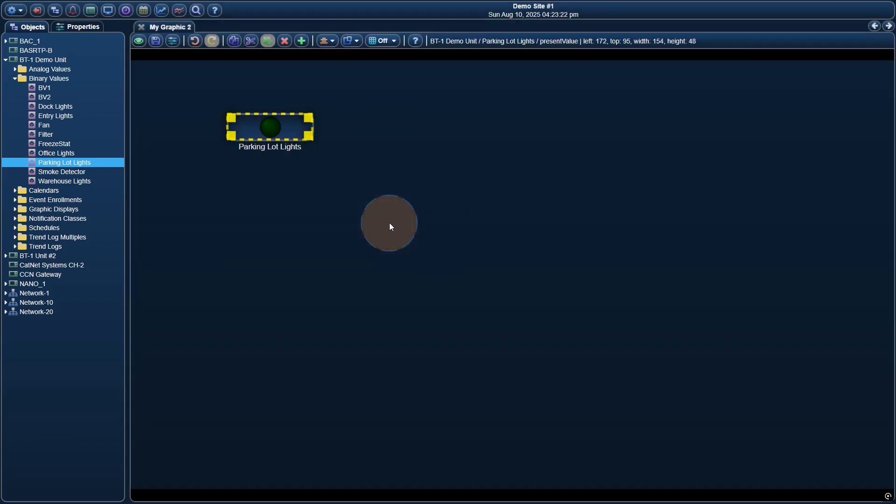
{"action": "left_click", "coordinate": [356, 170]}
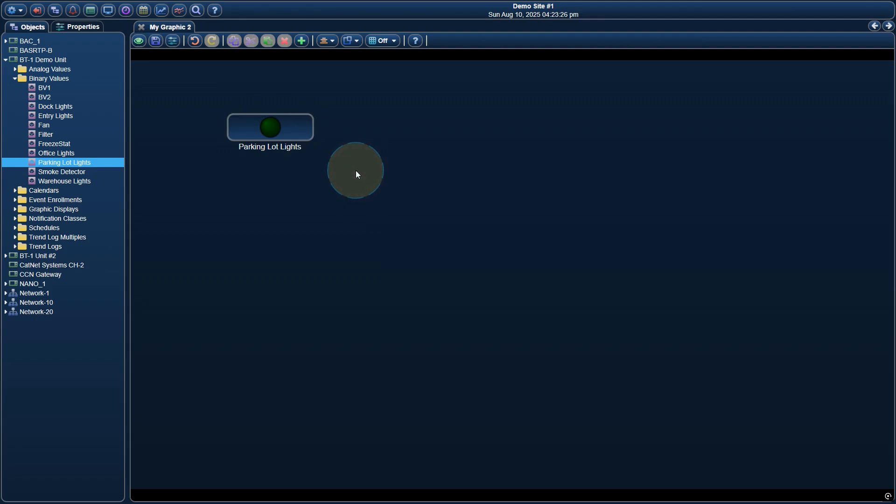
Reopen the LED gadget's background settings, change the border shape to Capsule and deselect the gadget to view the outline
{"action": "left_click", "coordinate": [305, 128]}
{"action": "right_click", "coordinate": [306, 129]}
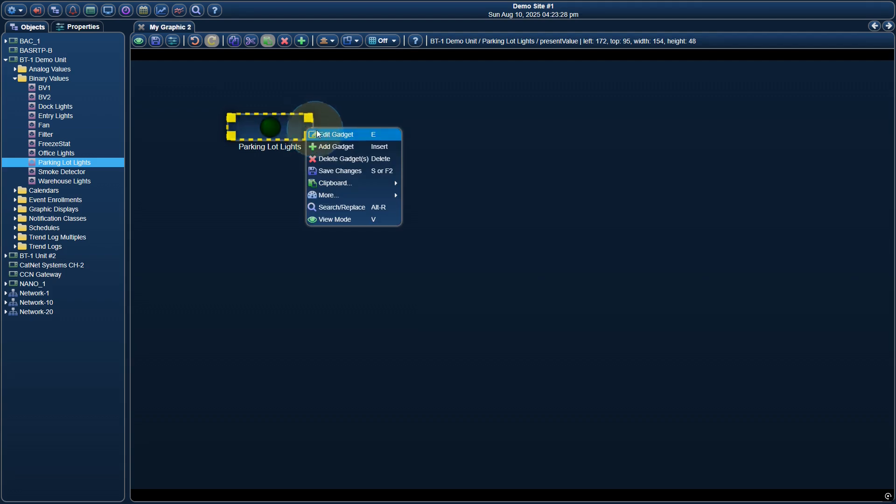
{"action": "left_click", "coordinate": [319, 134]}
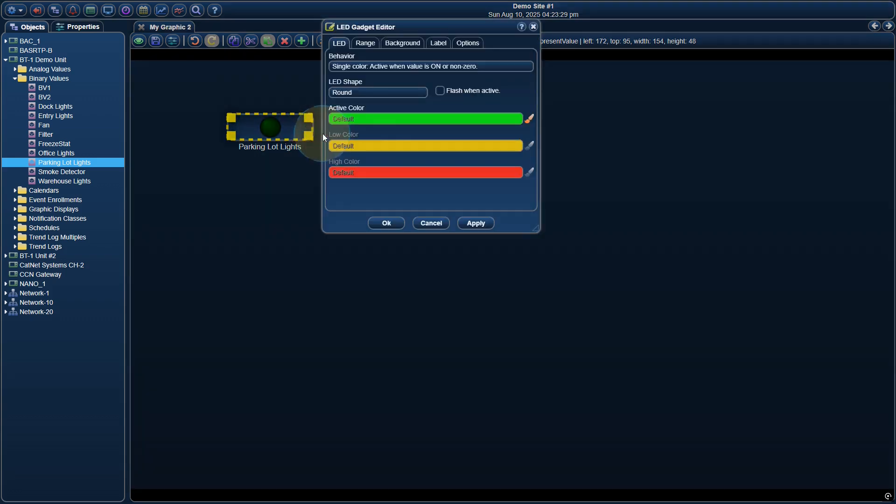
{"action": "left_click", "coordinate": [404, 43]}
{"action": "left_click", "coordinate": [402, 132]}
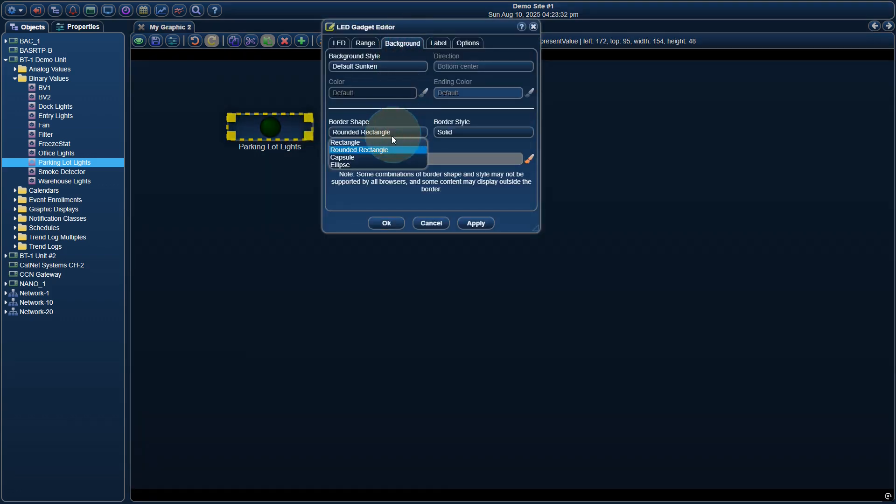
{"action": "left_click", "coordinate": [372, 157]}
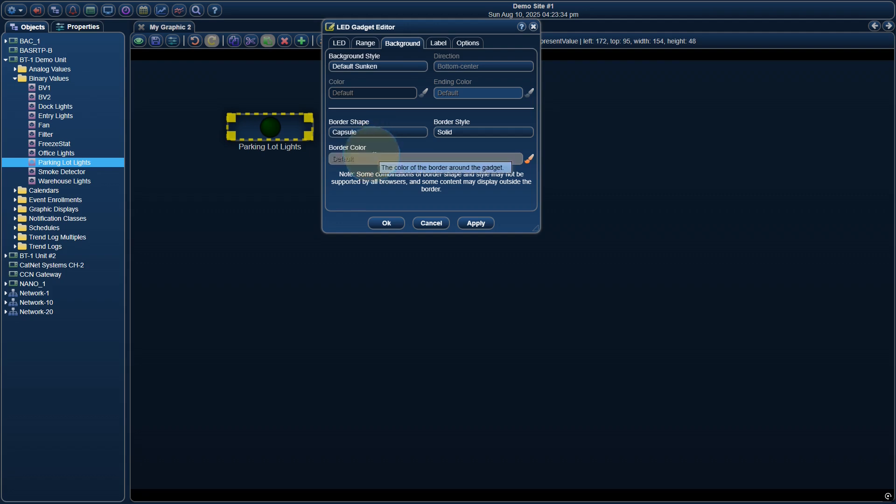
{"action": "left_click", "coordinate": [394, 224]}
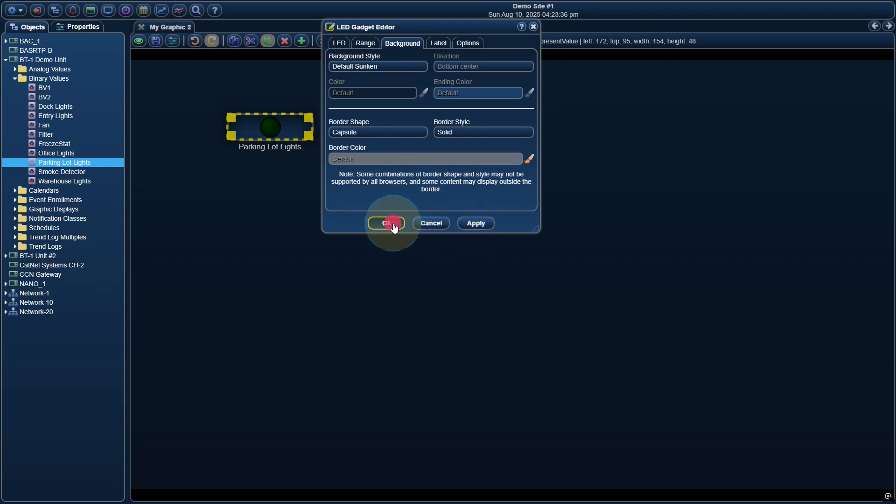
{"action": "left_click", "coordinate": [372, 178]}
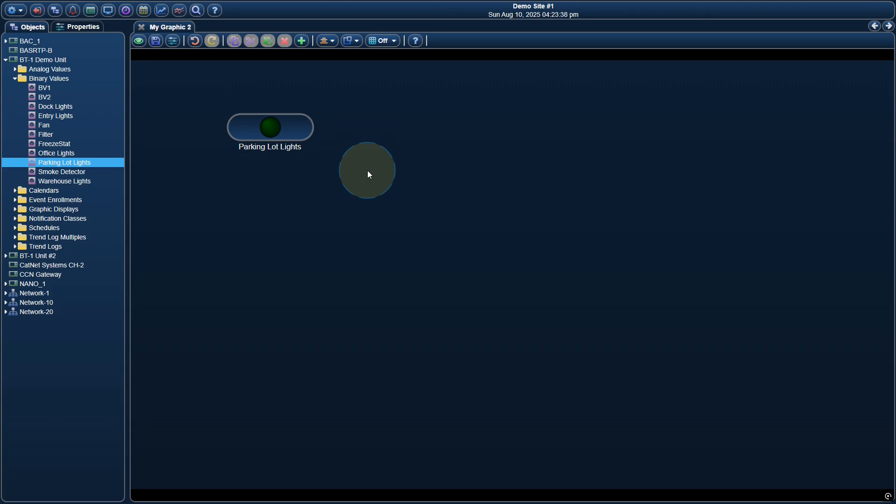
Change the LED gadget's border shape to Rectangle, apply it and view the deselected gadget
{"action": "right_click", "coordinate": [308, 126]}
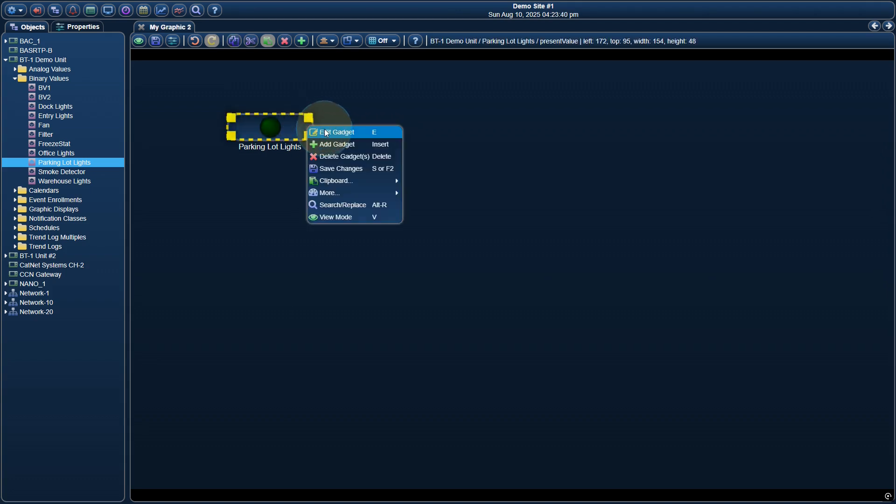
{"action": "left_click", "coordinate": [327, 132]}
{"action": "left_click", "coordinate": [402, 43]}
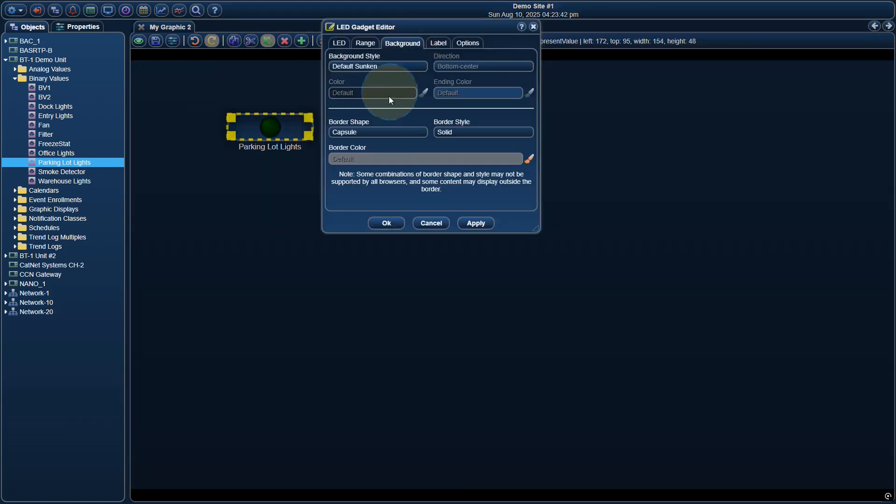
{"action": "left_click", "coordinate": [385, 131]}
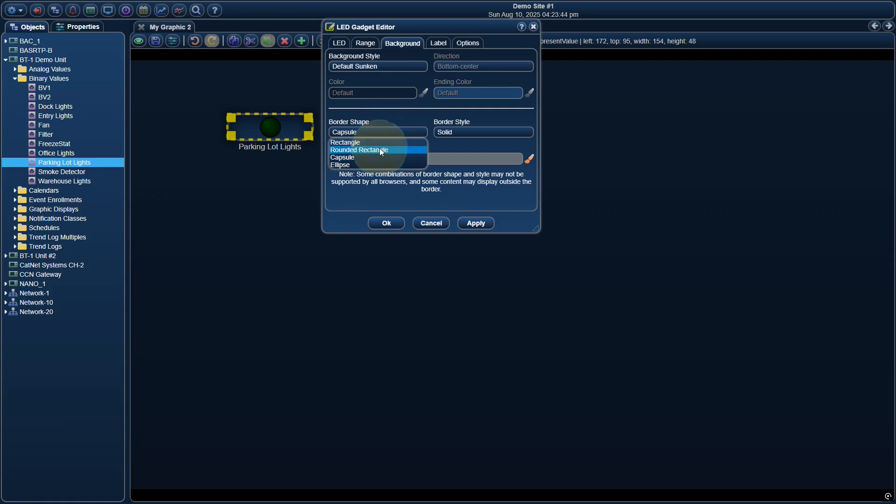
{"action": "left_click", "coordinate": [382, 142]}
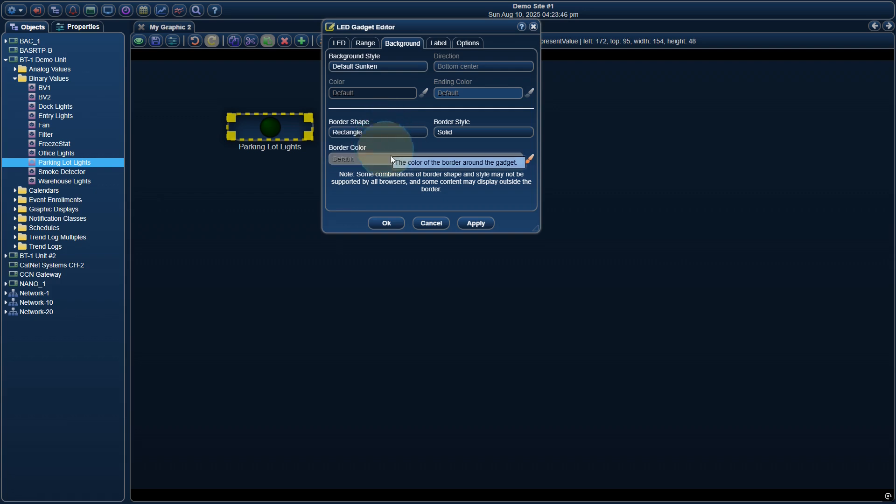
{"action": "left_click", "coordinate": [472, 224]}
{"action": "left_click", "coordinate": [390, 223]}
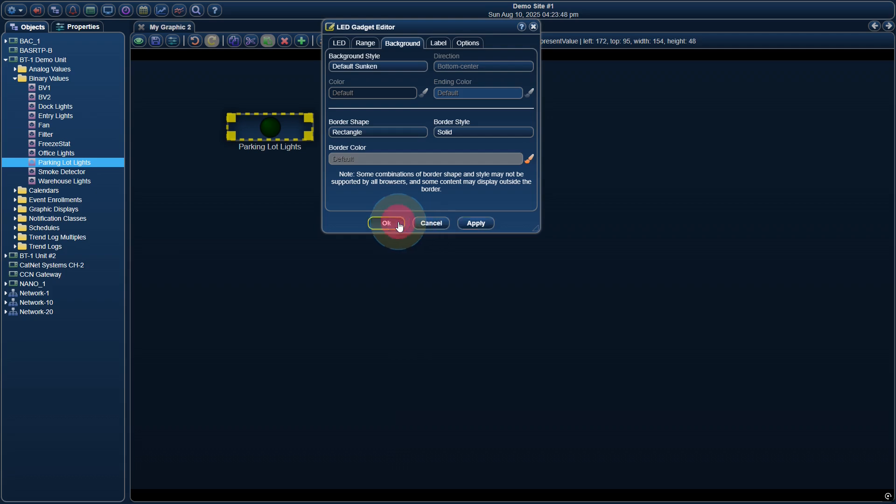
{"action": "left_click", "coordinate": [378, 176]}
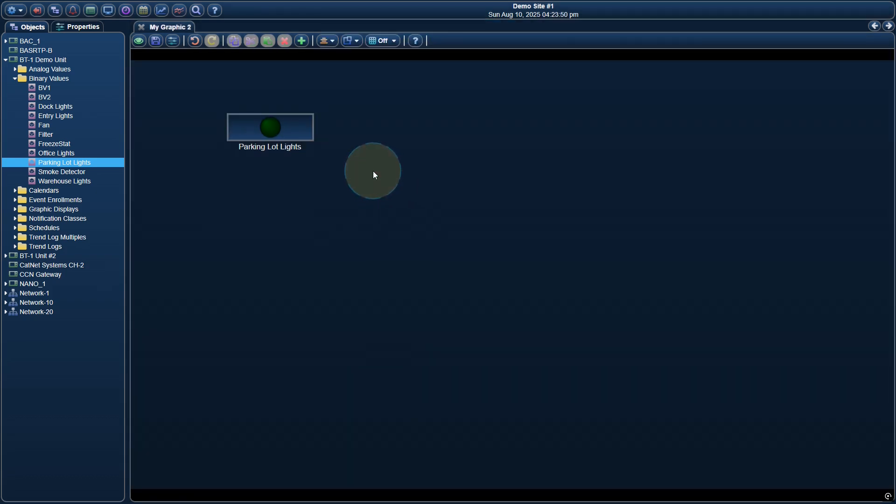
Set the LED gadget's border shape back to Rounded Rectangle, apply the change and deselect the gadget
{"action": "left_click", "coordinate": [307, 124]}
{"action": "right_click", "coordinate": [309, 125]}
{"action": "left_click", "coordinate": [328, 132]}
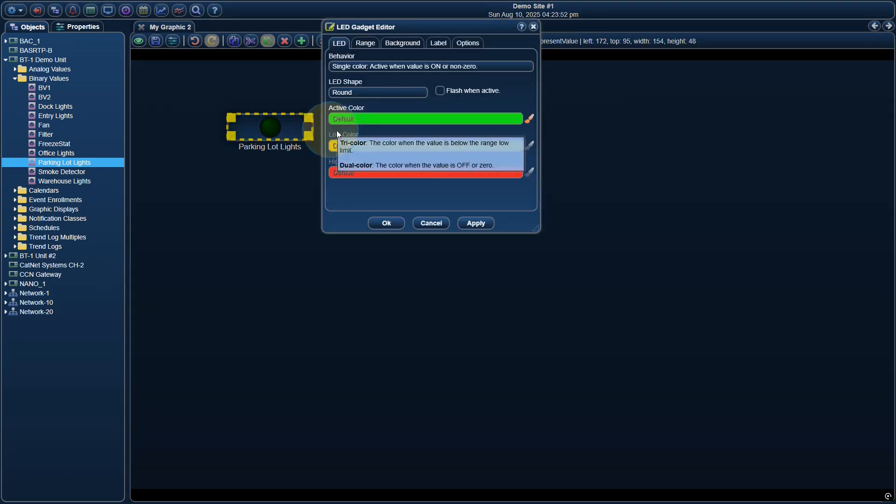
{"action": "left_click", "coordinate": [413, 44]}
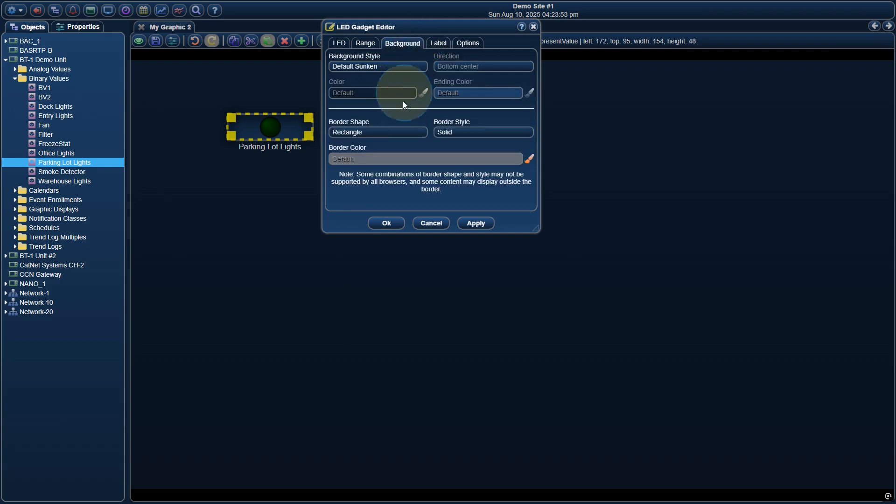
{"action": "left_click", "coordinate": [399, 131]}
{"action": "left_click", "coordinate": [388, 147]}
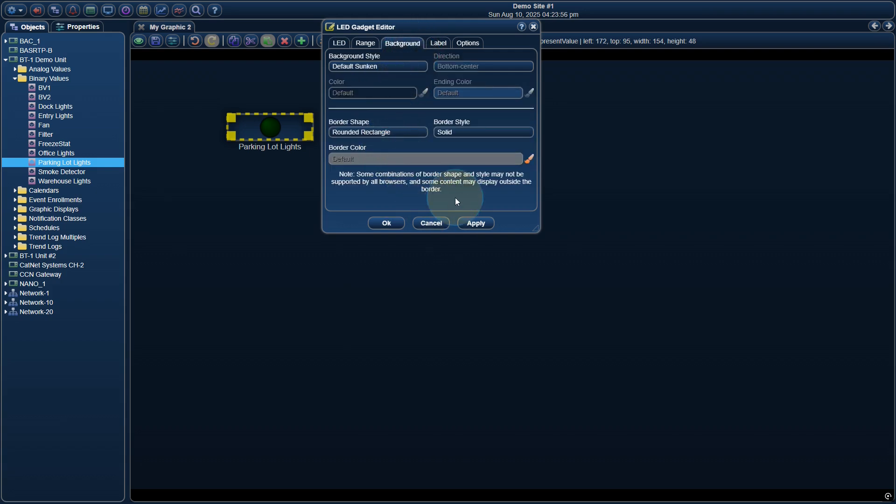
{"action": "left_click", "coordinate": [472, 224]}
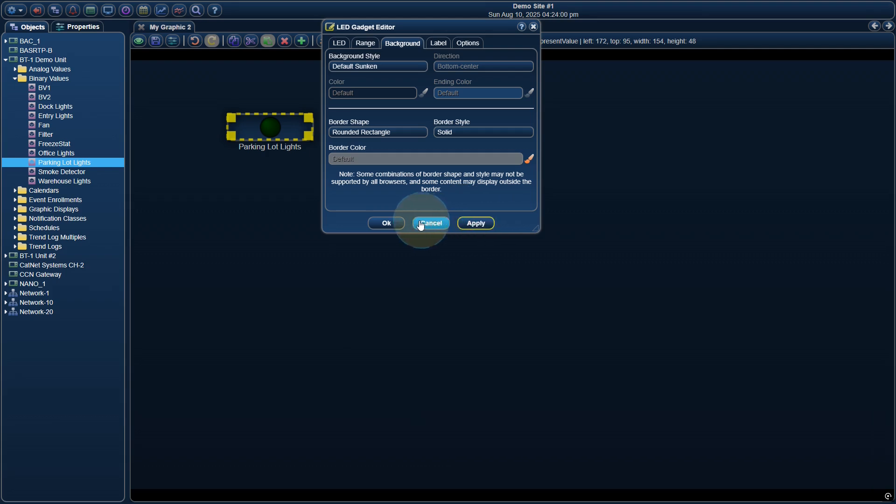
{"action": "left_click", "coordinate": [392, 224]}
{"action": "left_click", "coordinate": [369, 182]}
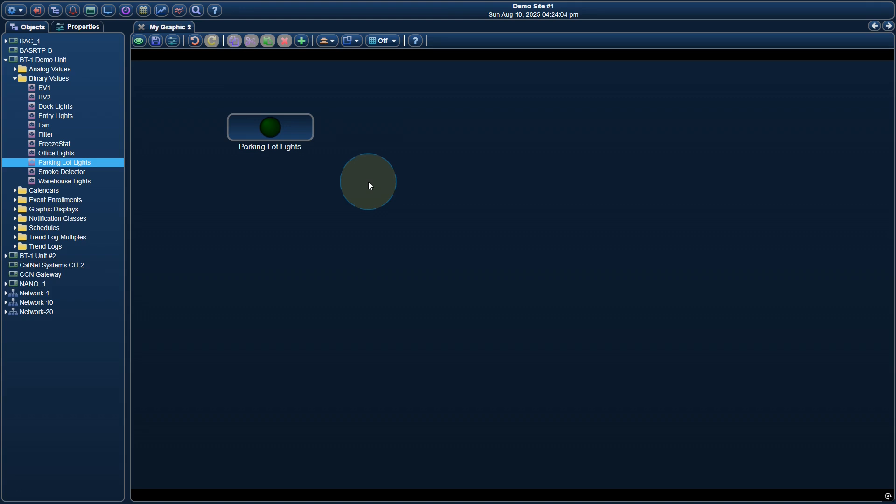
Edit the LED gadget's label settings and set the label text to "@O = @V", moving the editor away from the gadget
{"action": "right_click", "coordinate": [305, 126]}
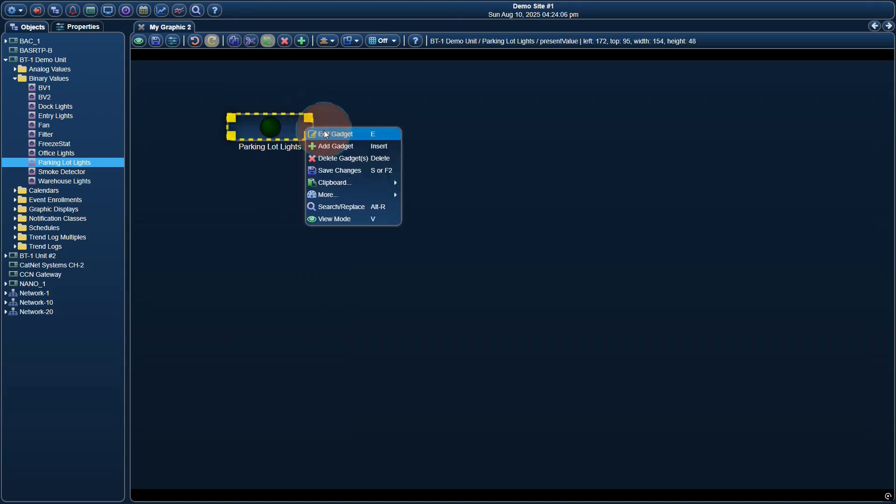
{"action": "left_click", "coordinate": [322, 132]}
{"action": "left_click_drag", "start_coordinate": [436, 31], "coordinate": [500, 63]}
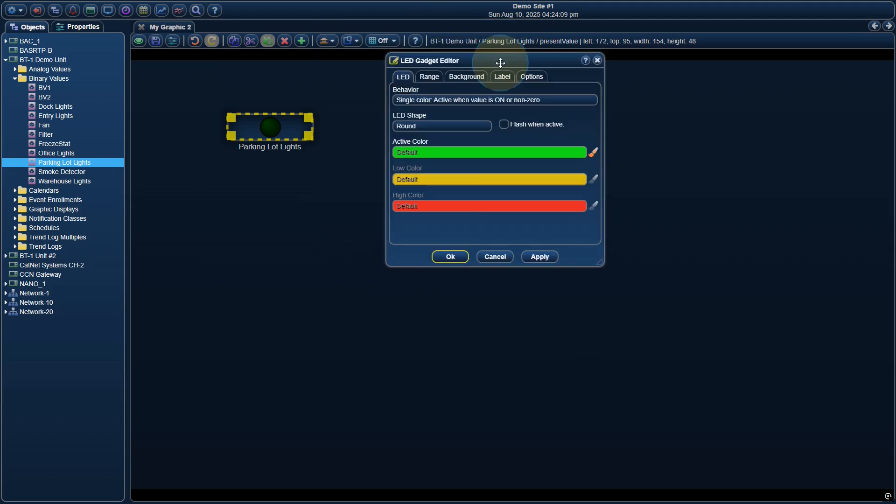
{"action": "left_click", "coordinate": [502, 78]}
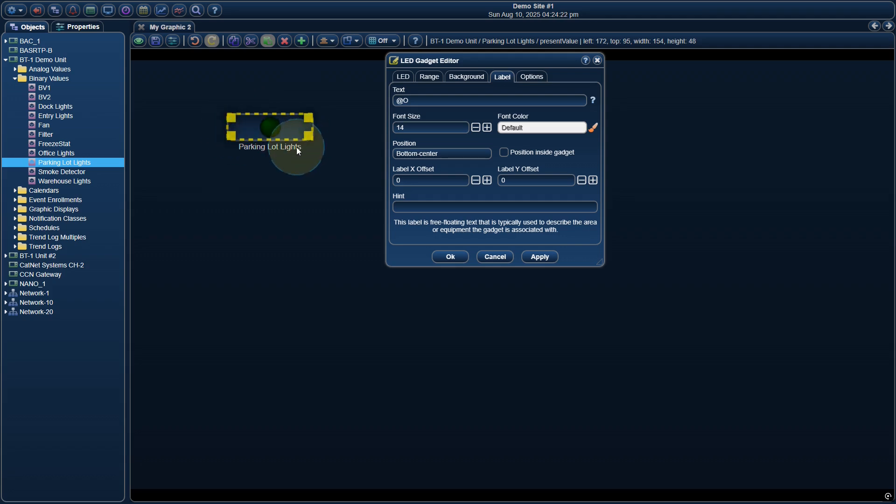
{"action": "left_click", "coordinate": [433, 100]}
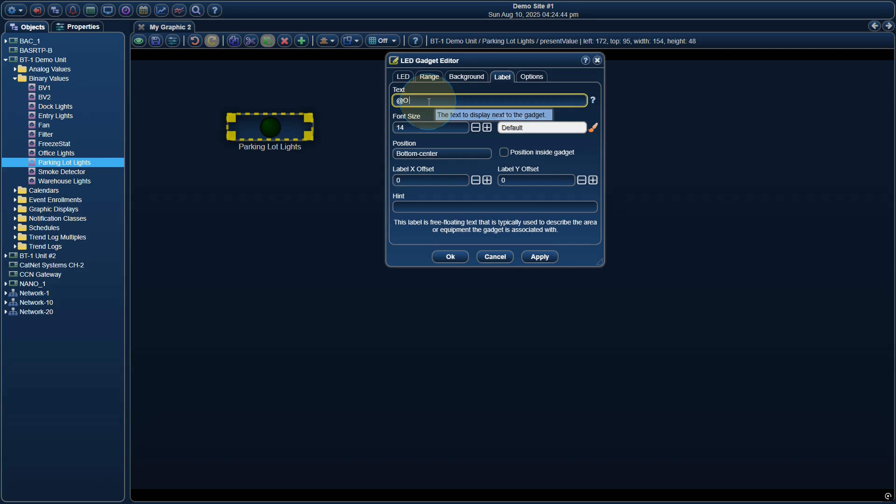
{"action": "type", "text": "@VV"}
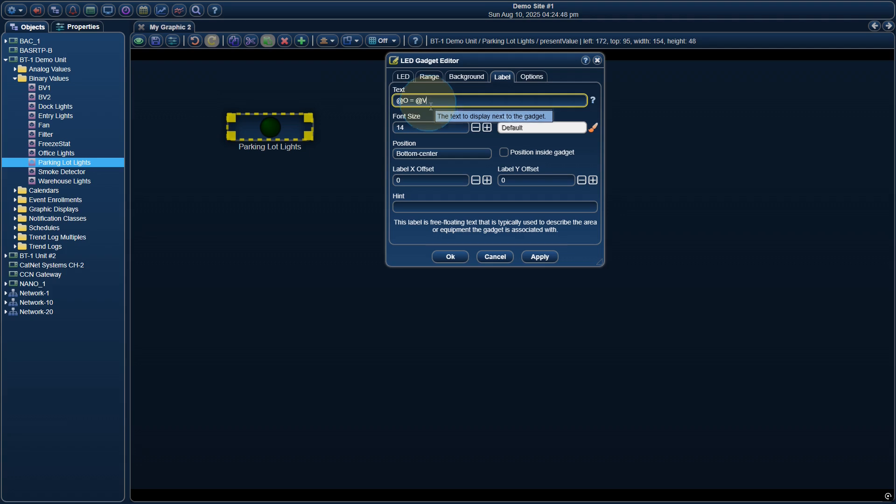
{"action": "left_click", "coordinate": [540, 258]}
{"action": "left_click", "coordinate": [450, 257]}
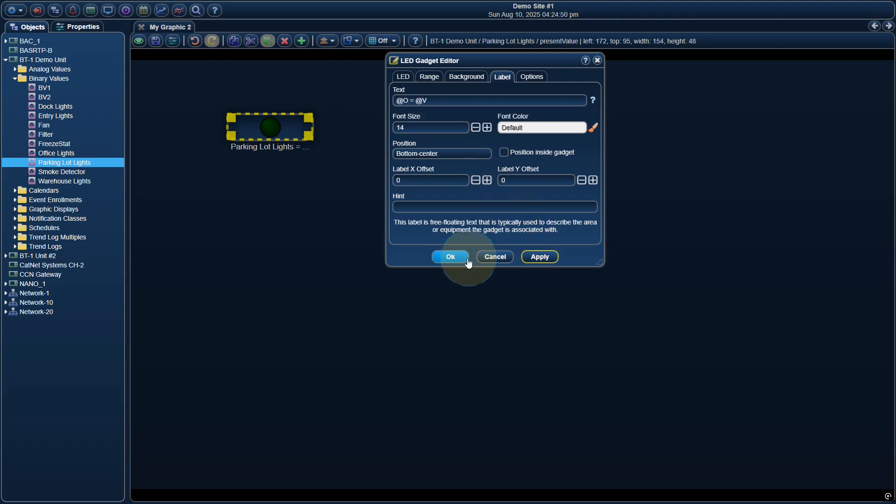
Save the graphic, check the gadget in view mode and return to editing
{"action": "left_click", "coordinate": [156, 41]}
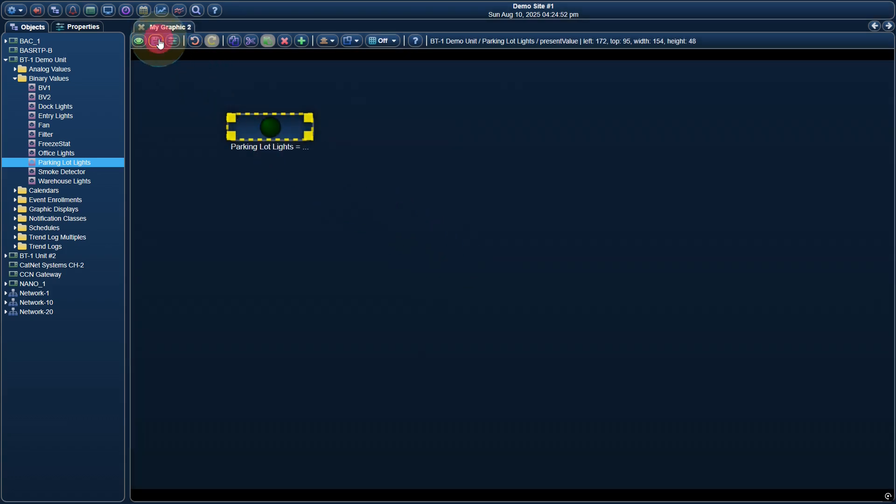
{"action": "left_click", "coordinate": [138, 40]}
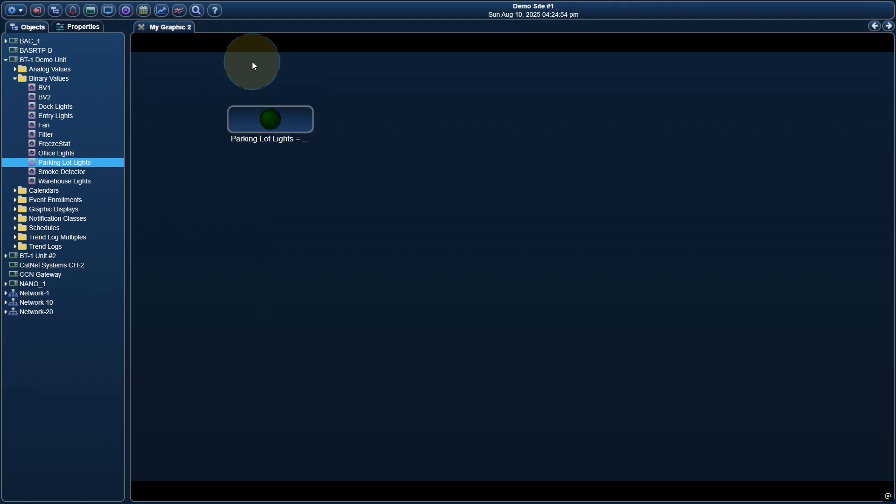
{"action": "right_click", "coordinate": [298, 111]}
{"action": "left_click", "coordinate": [319, 120]}
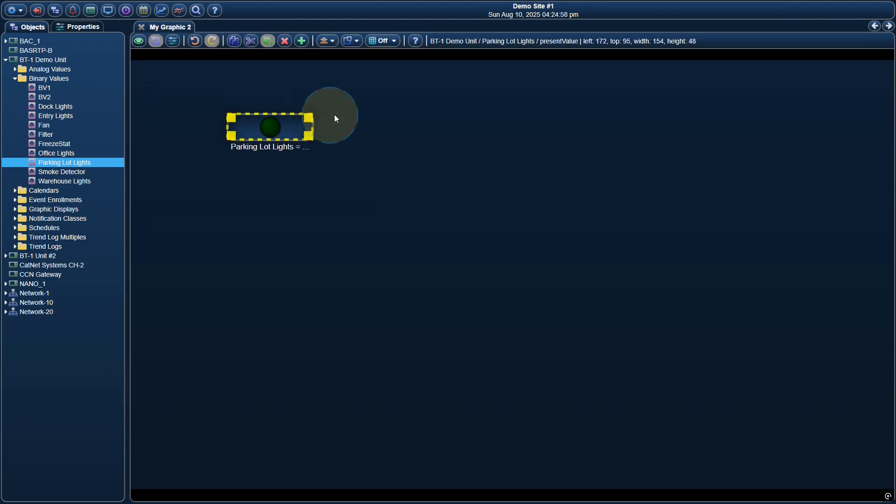
Set the LED gadget's label text to "@O" and its hint to "The @o on the @D", and accept the changes
{"action": "right_click", "coordinate": [313, 123]}
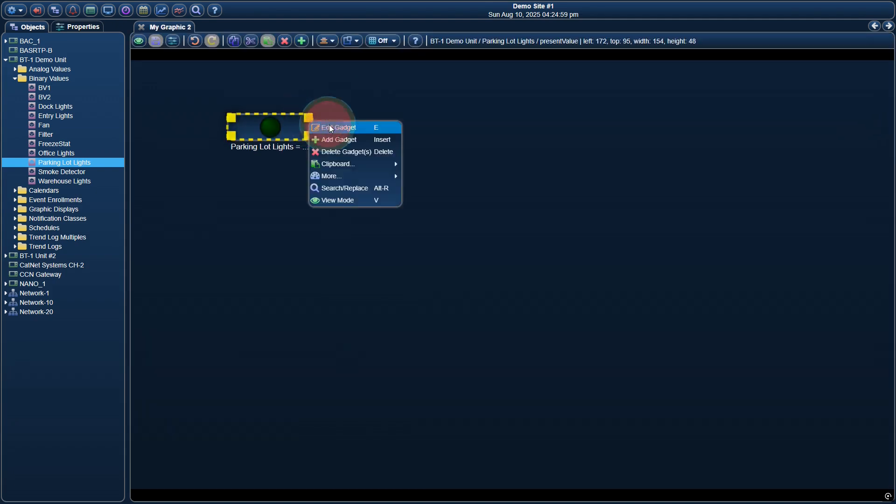
{"action": "left_click", "coordinate": [322, 126]}
{"action": "left_click", "coordinate": [438, 44]}
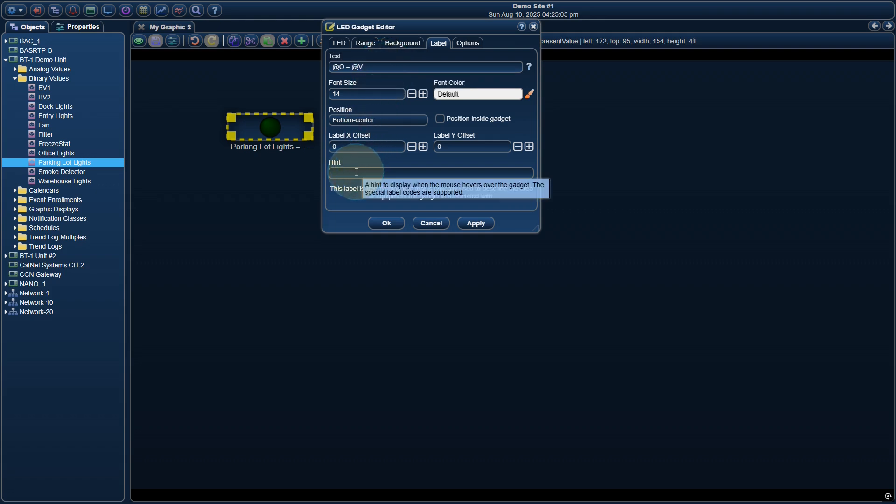
{"action": "left_click", "coordinate": [383, 68]}
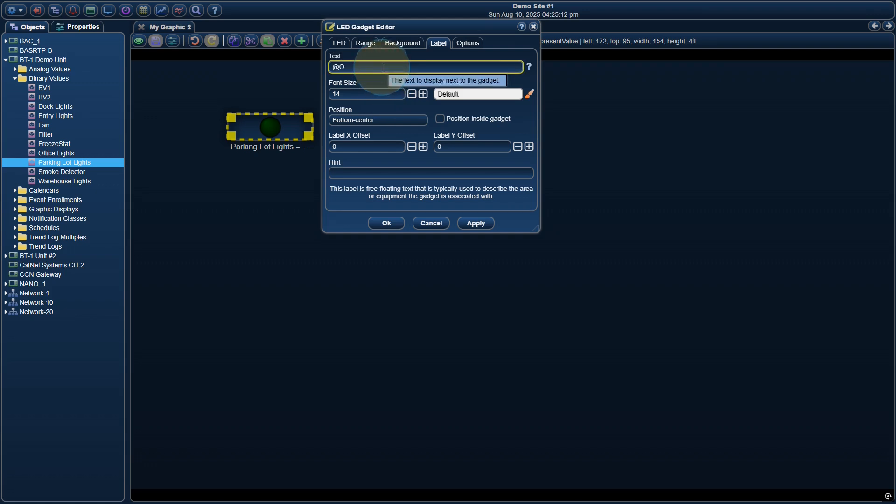
{"action": "left_click", "coordinate": [361, 173]}
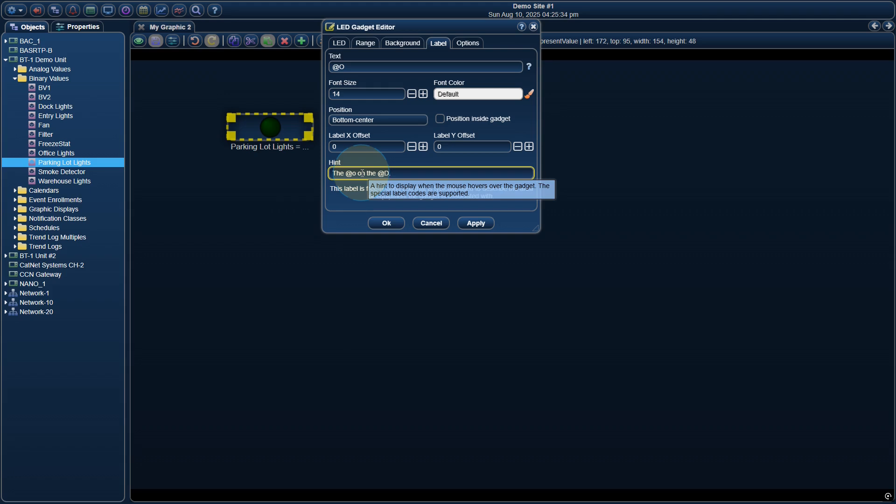
{"action": "left_click", "coordinate": [391, 222]}
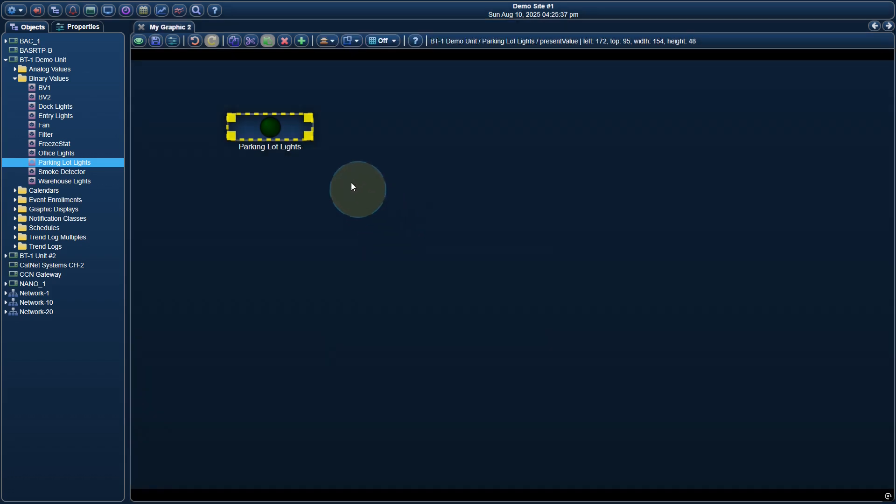
Save the graphic, switch to view mode to check the LED gadget and its hint, and return to editing
{"action": "left_click", "coordinate": [154, 43]}
{"action": "left_click", "coordinate": [139, 42]}
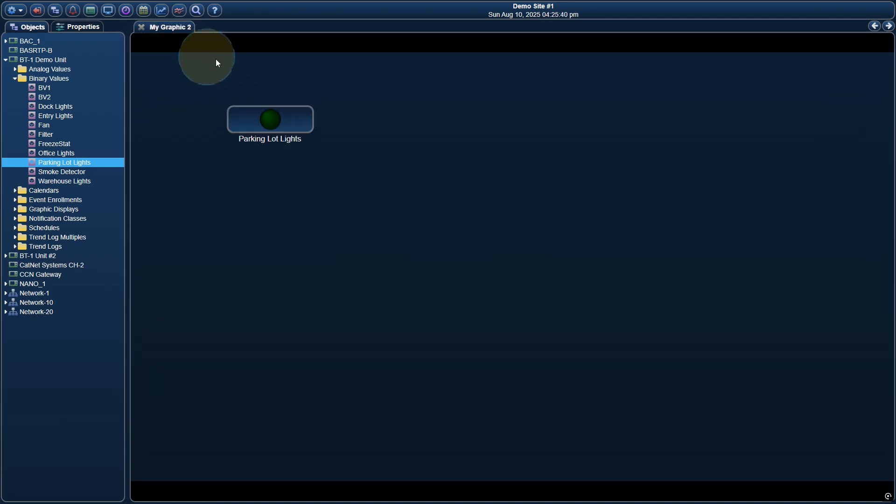
{"action": "right_click", "coordinate": [296, 116]}
{"action": "left_click", "coordinate": [314, 121]}
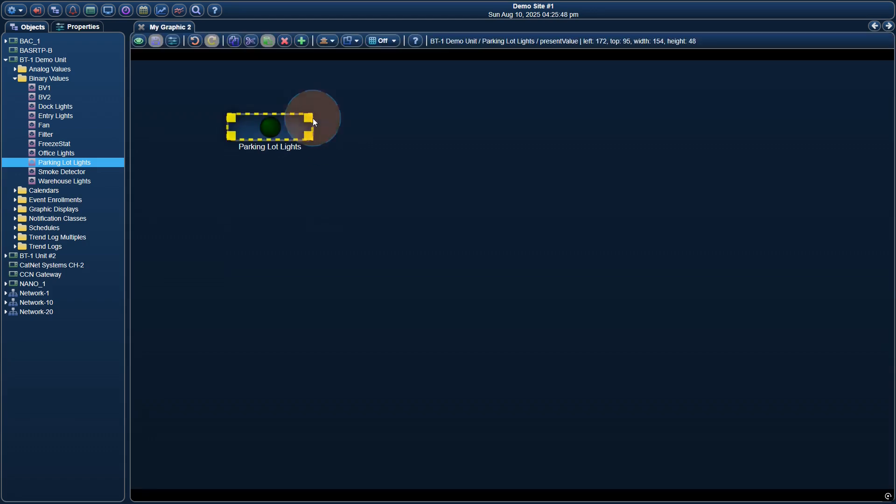
Open the LED gadget's label settings and move the editor away from the gadget
{"action": "right_click", "coordinate": [296, 125]}
{"action": "left_click", "coordinate": [342, 130]}
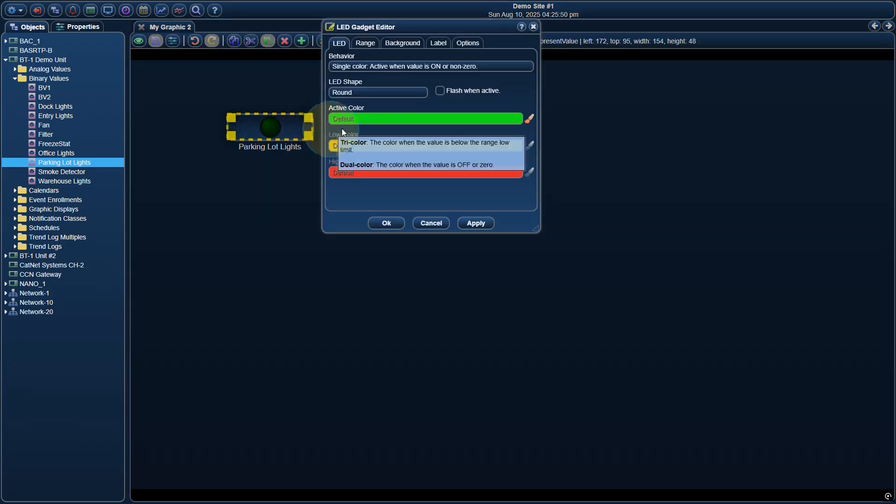
{"action": "left_click", "coordinate": [439, 43]}
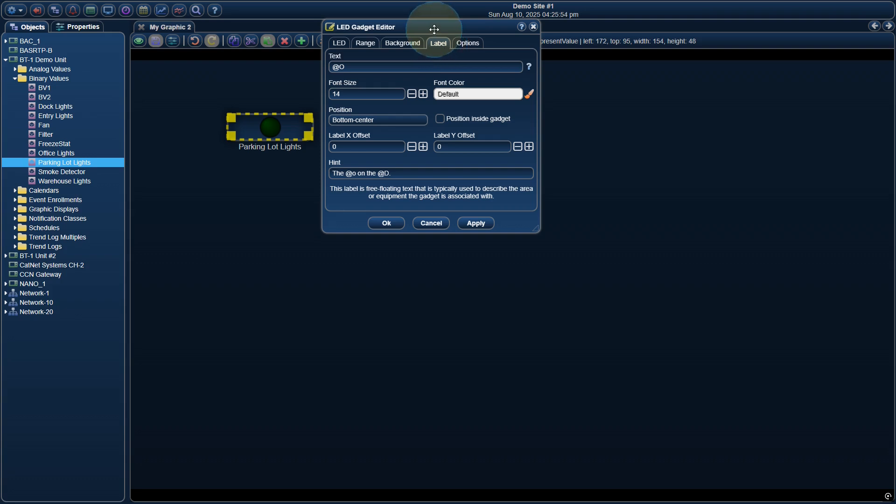
{"action": "left_click_drag", "start_coordinate": [434, 29], "coordinate": [469, 43]}
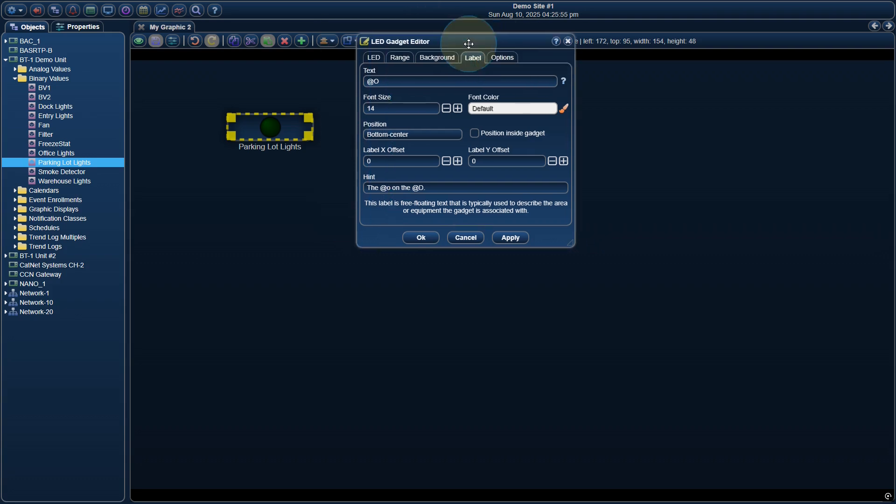
Increase the label's font size to 18 and apply the change
{"action": "left_click", "coordinate": [458, 109]}
{"action": "left_click", "coordinate": [458, 109]}
{"action": "left_click", "coordinate": [458, 108]}
{"action": "left_click", "coordinate": [458, 108]}
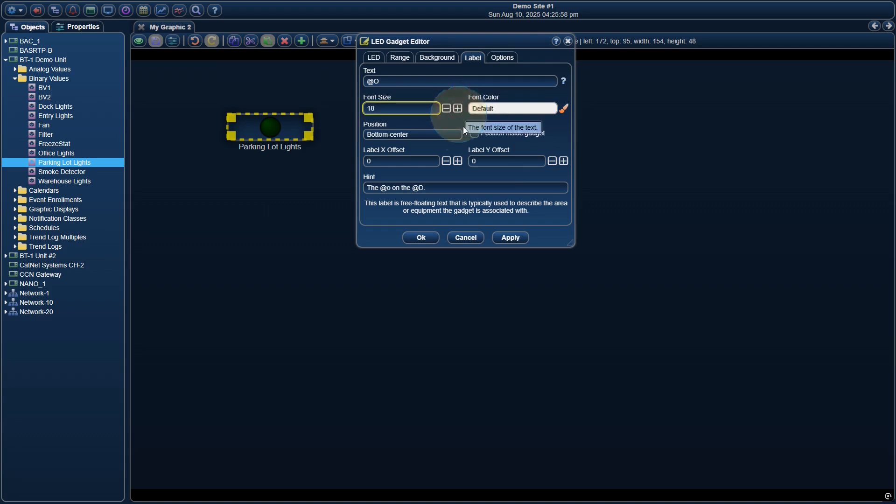
{"action": "left_click", "coordinate": [511, 235]}
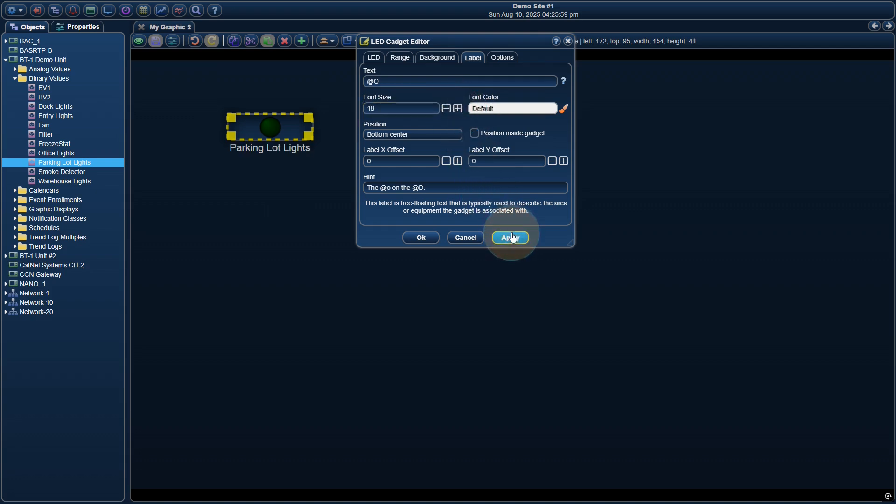
Reduce the label's font size to 10 and apply the change
{"action": "left_click", "coordinate": [447, 109]}
{"action": "left_click", "coordinate": [447, 109]}
{"action": "left_click", "coordinate": [447, 109]}
{"action": "left_click", "coordinate": [447, 109]}
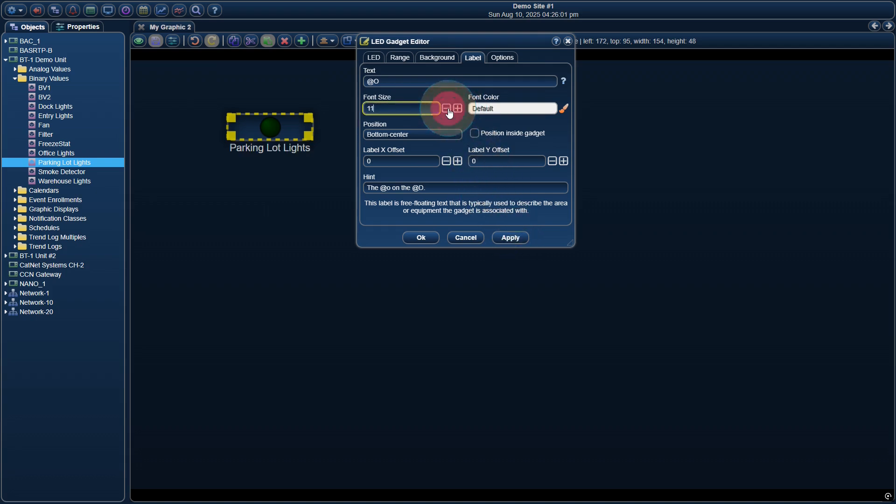
{"action": "left_click", "coordinate": [447, 109]}
{"action": "left_click", "coordinate": [511, 237]}
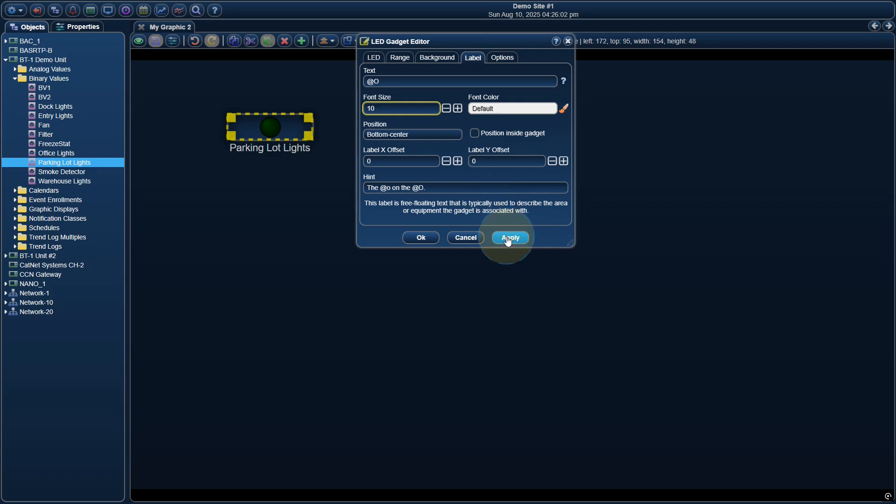
Set the label's font size to 14 and its font color to a blue, and apply the changes
{"action": "left_click", "coordinate": [458, 109]}
{"action": "left_click", "coordinate": [458, 108]}
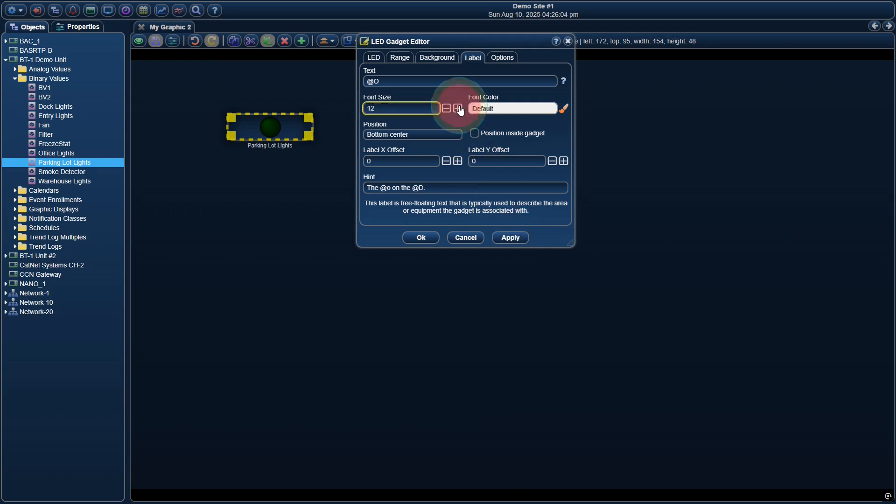
{"action": "left_click", "coordinate": [500, 107]}
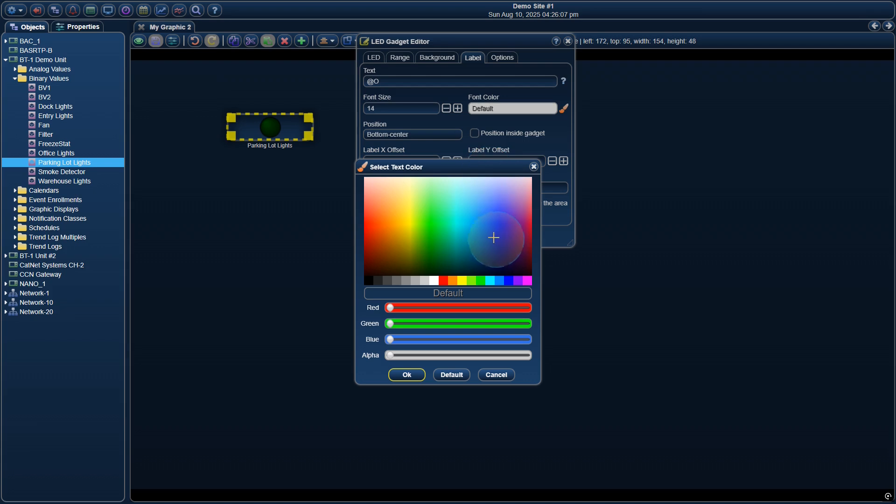
{"action": "left_click", "coordinate": [485, 229]}
{"action": "left_click", "coordinate": [407, 374]}
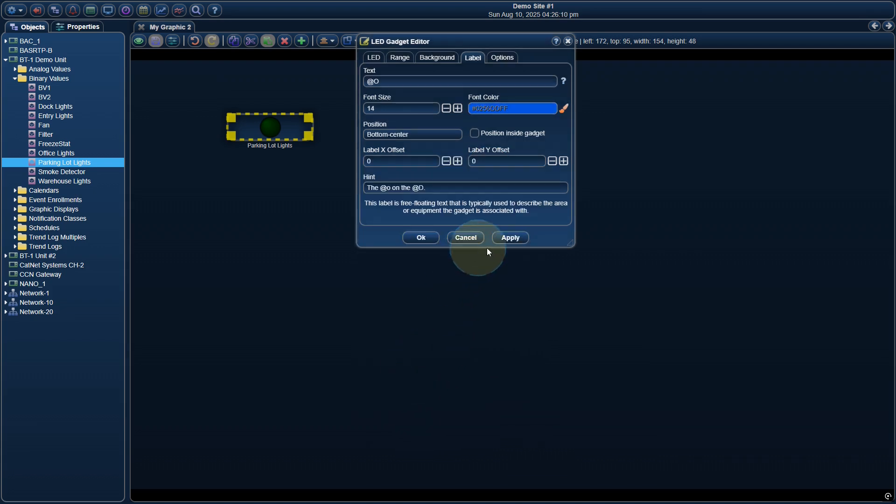
{"action": "left_click", "coordinate": [508, 239]}
Reset the label's font color to Default and apply the change
{"action": "left_click", "coordinate": [497, 109]}
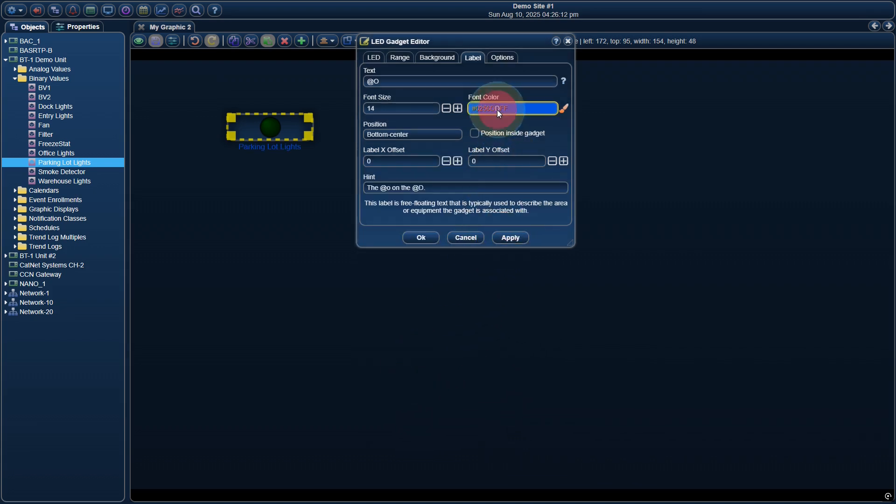
{"action": "left_click", "coordinate": [451, 375]}
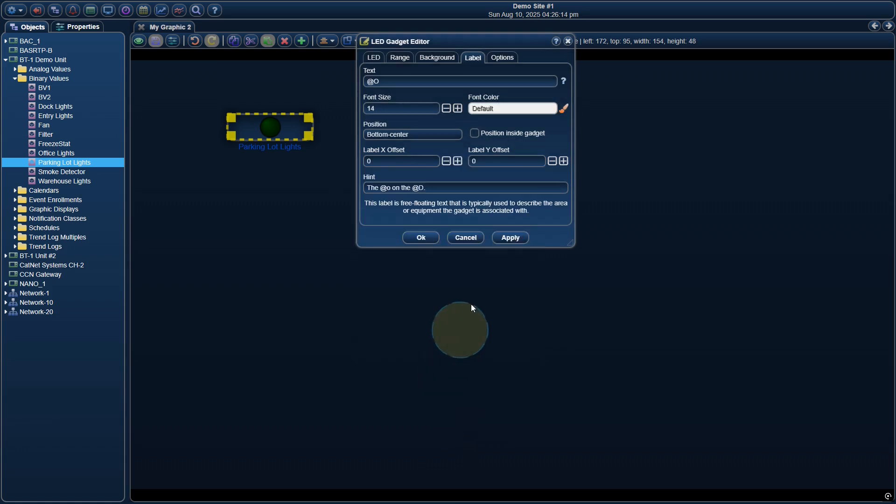
{"action": "left_click", "coordinate": [512, 238]}
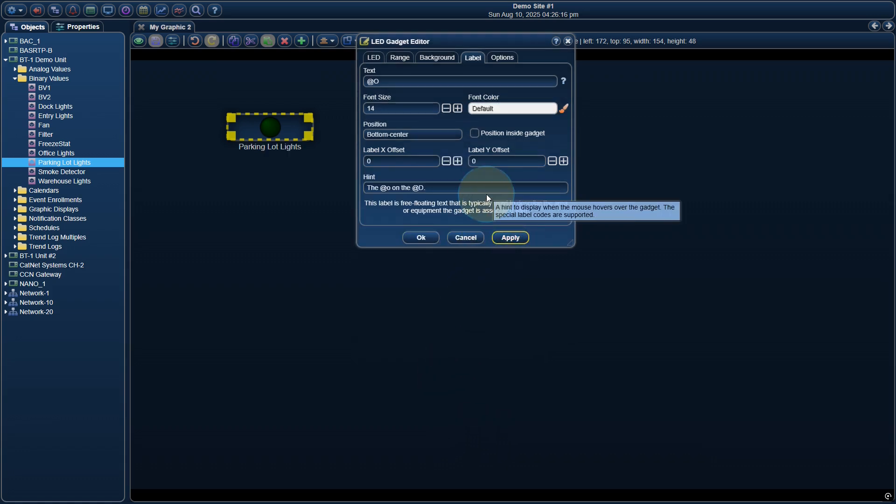
{"action": "left_click", "coordinate": [489, 192]}
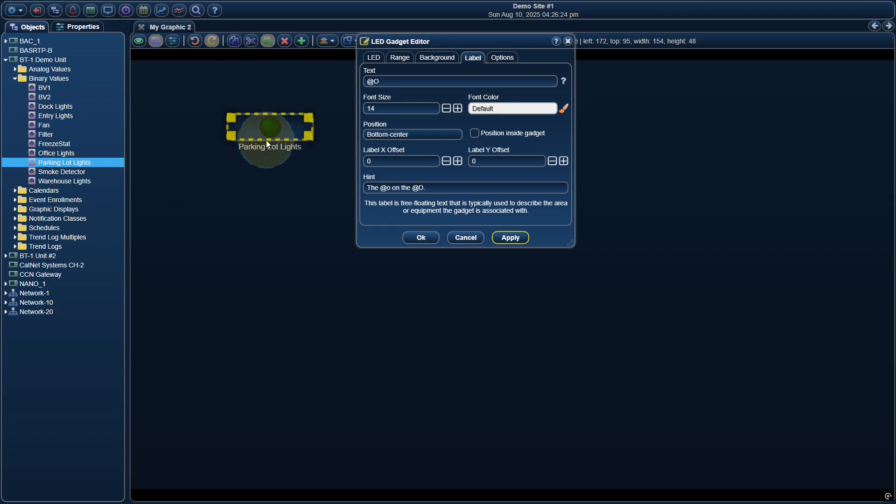
Try the label positions Bottom-right and Bottom-left, applying each one
{"action": "left_click", "coordinate": [393, 134]}
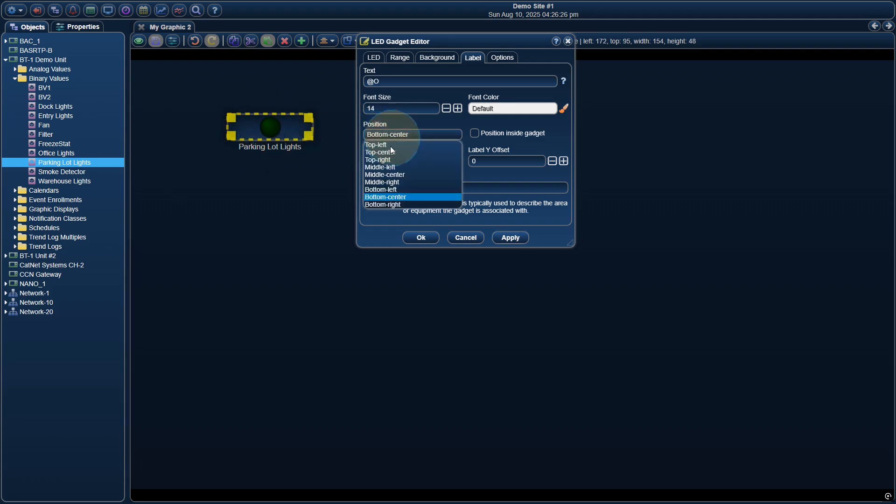
{"action": "left_click", "coordinate": [389, 206]}
{"action": "left_click", "coordinate": [510, 237]}
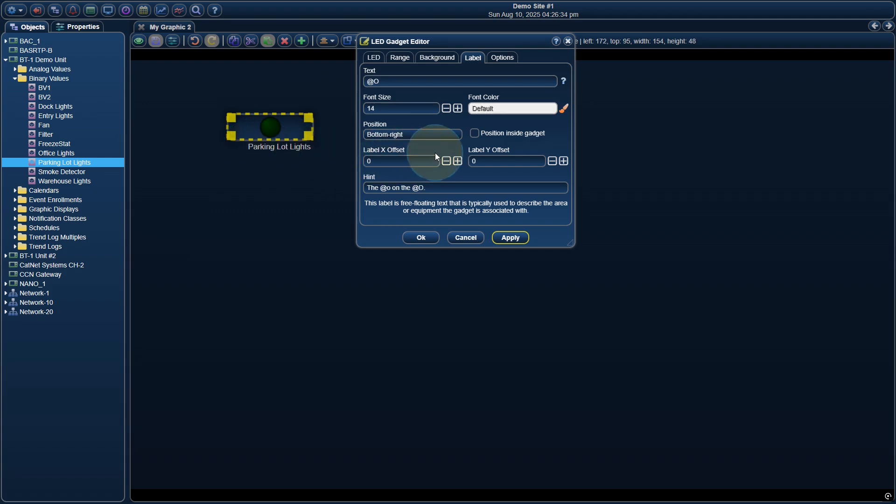
{"action": "left_click", "coordinate": [437, 134]}
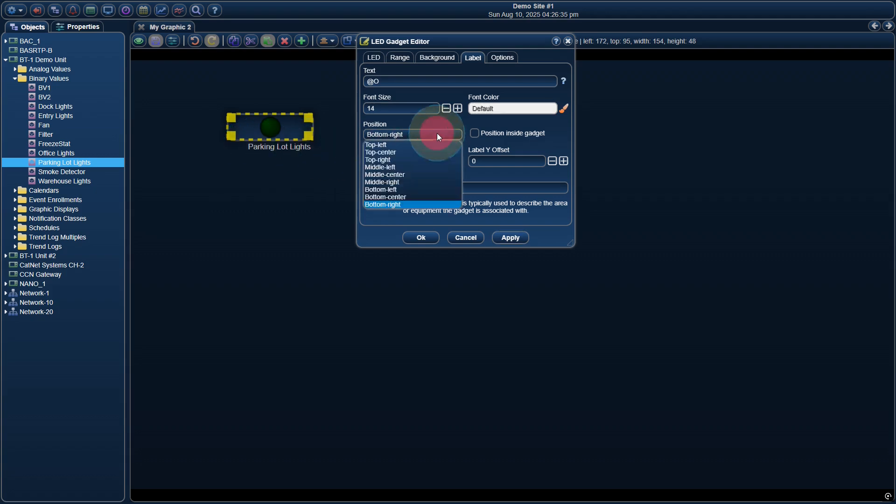
{"action": "left_click", "coordinate": [405, 190]}
{"action": "left_click", "coordinate": [511, 238]}
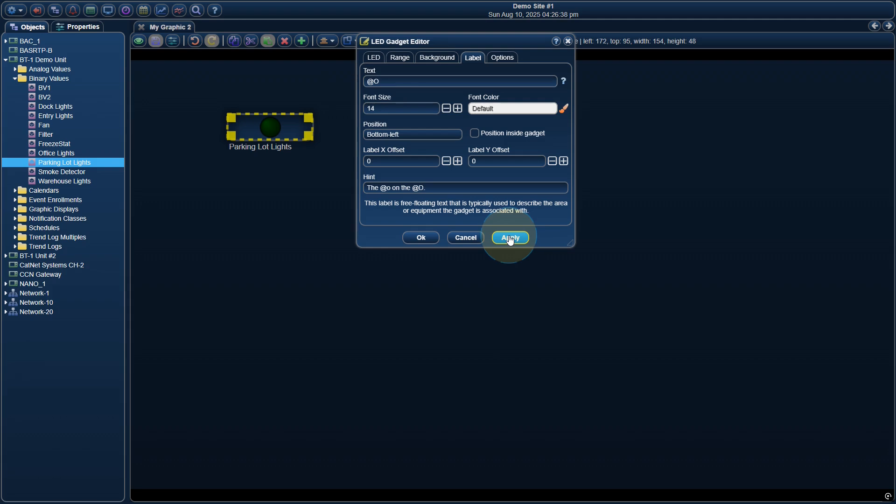
Try the label positions Top-left and Middle-center, applying each one
{"action": "left_click", "coordinate": [416, 133]}
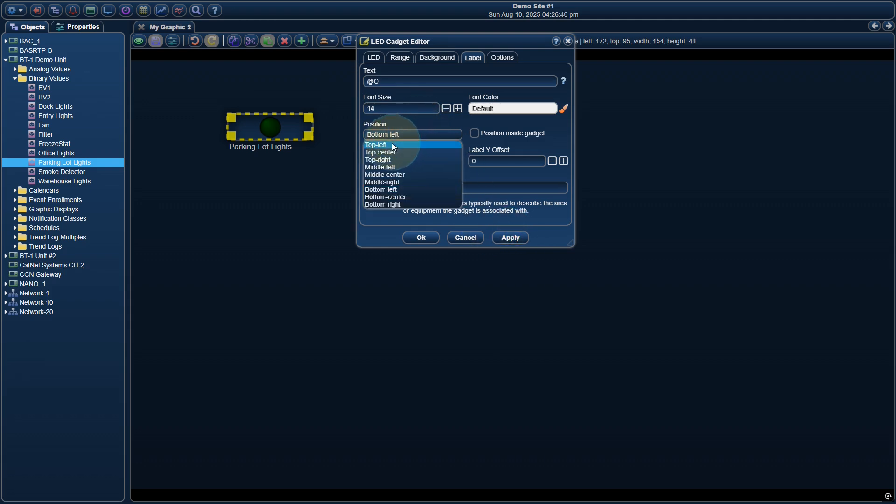
{"action": "left_click", "coordinate": [392, 145]}
{"action": "left_click", "coordinate": [510, 238]}
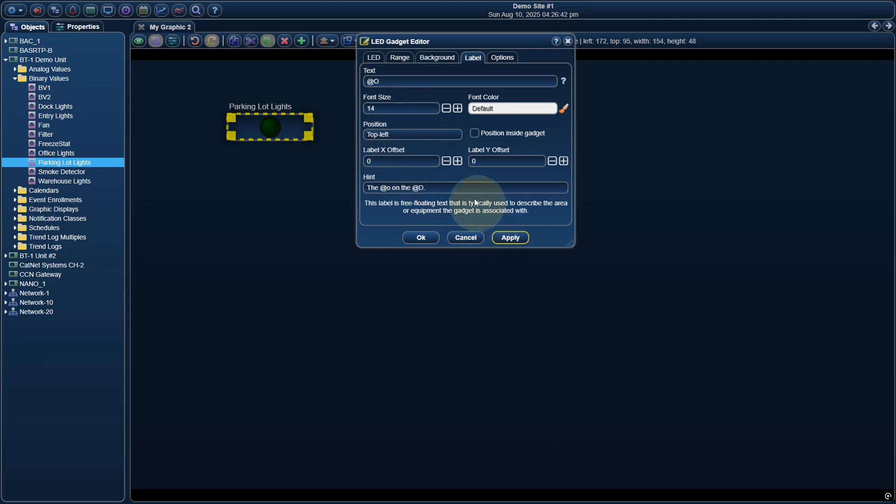
{"action": "left_click", "coordinate": [435, 135]}
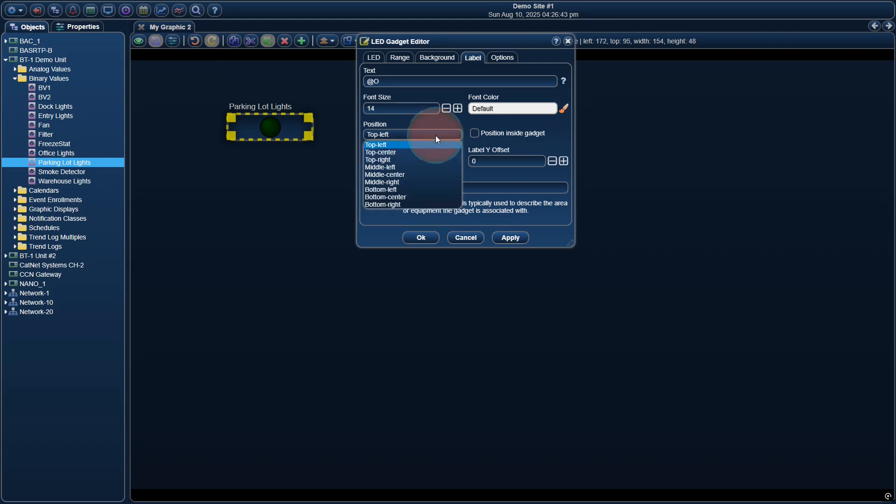
{"action": "left_click", "coordinate": [408, 174]}
{"action": "left_click", "coordinate": [505, 236]}
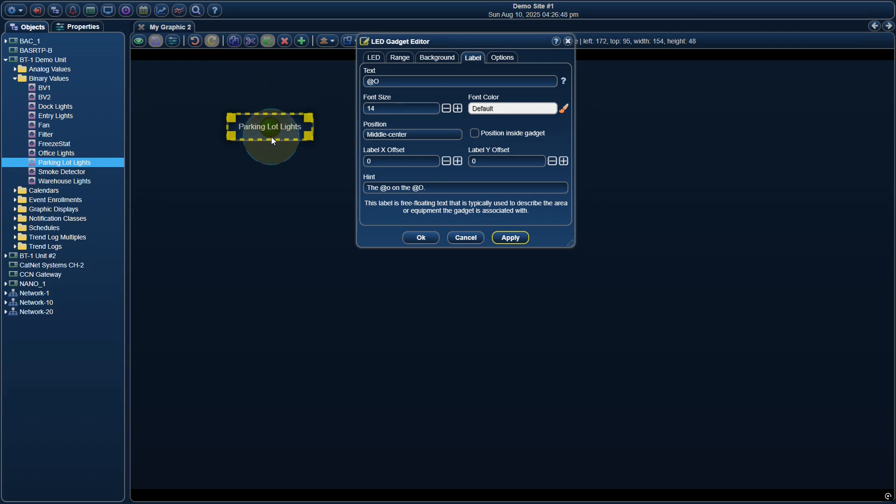
Set the label position to Middle-right, move the editor clear of the label and accept the changes
{"action": "left_click", "coordinate": [404, 134]}
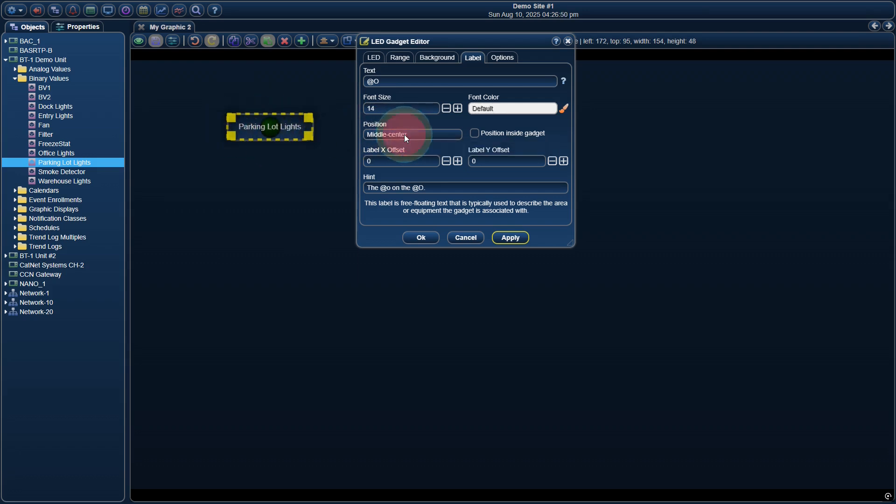
{"action": "left_click", "coordinate": [410, 185]}
{"action": "left_click", "coordinate": [511, 238]}
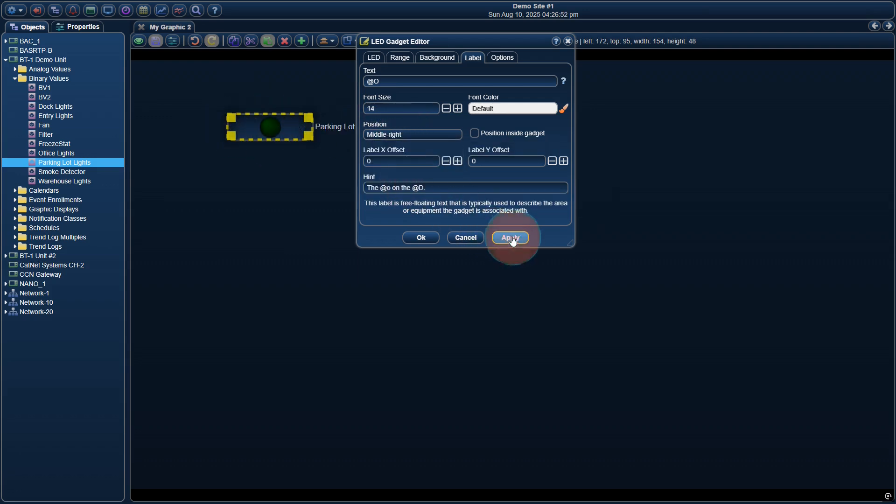
{"action": "left_click_drag", "start_coordinate": [486, 42], "coordinate": [551, 64]}
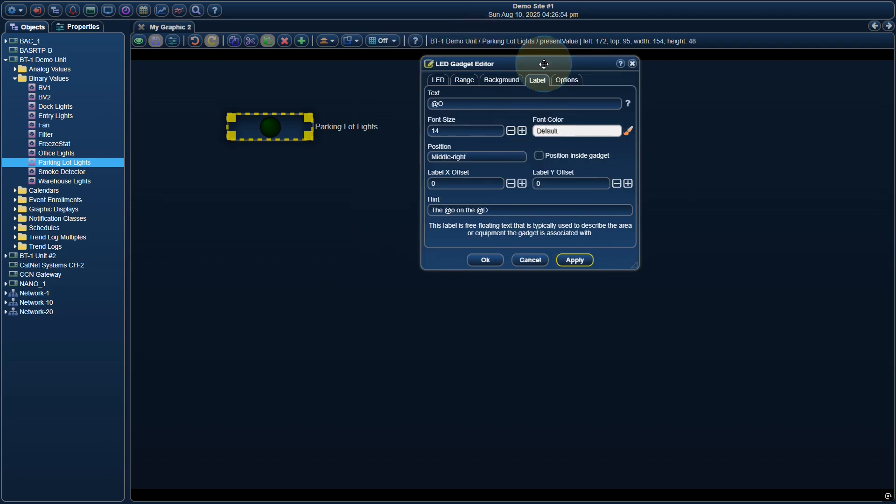
{"action": "left_click", "coordinate": [488, 155]}
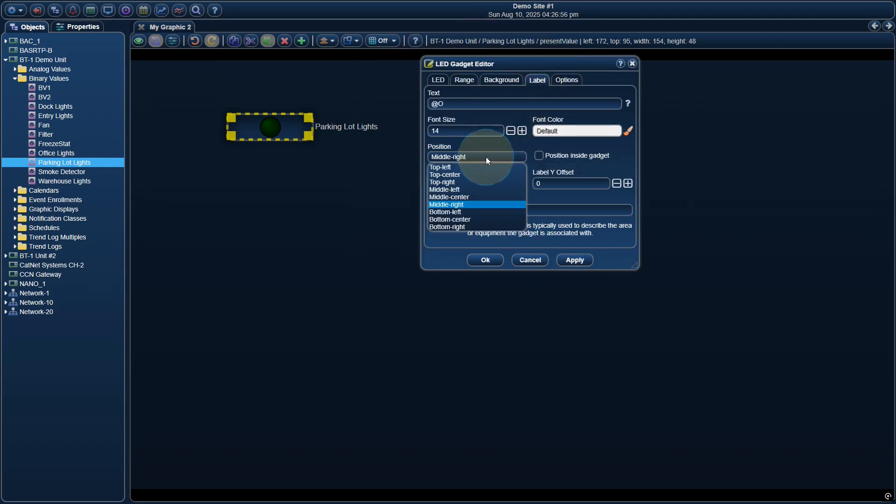
{"action": "left_click", "coordinate": [497, 145]}
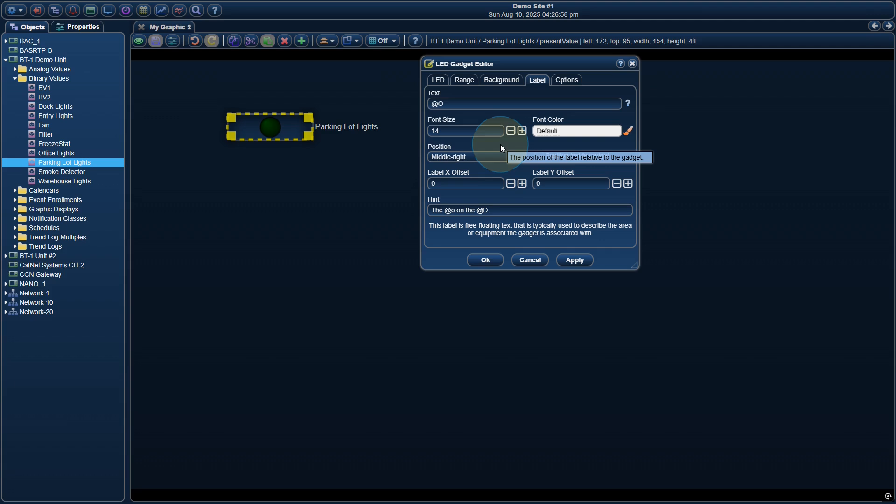
{"action": "left_click", "coordinate": [485, 259]}
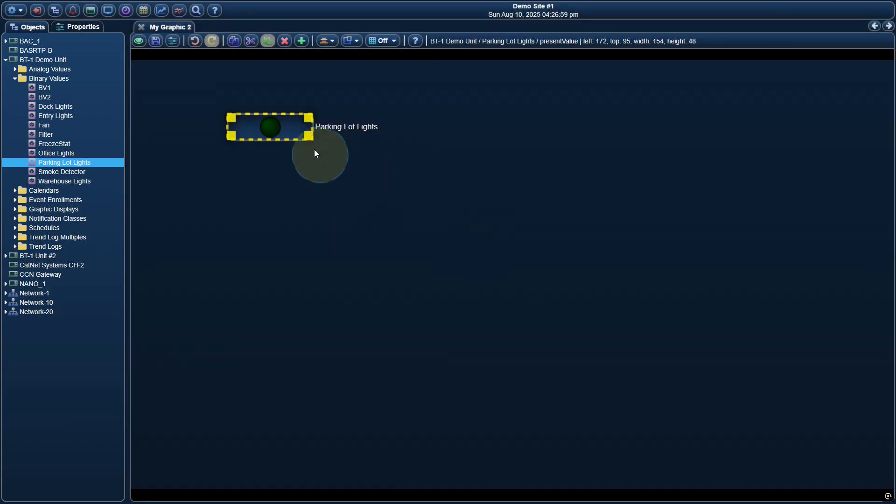
Enlarge the LED gadget to about 212 wide and 70 high, and open its label settings with the editor moved clear
{"action": "left_click_drag", "start_coordinate": [309, 138], "coordinate": [358, 148]}
{"action": "right_click", "coordinate": [331, 135]}
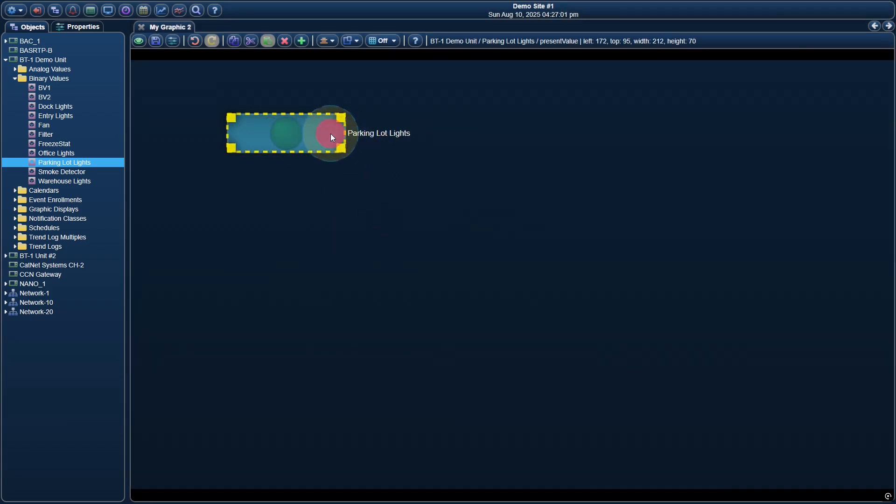
{"action": "left_click", "coordinate": [346, 141]}
{"action": "left_click_drag", "start_coordinate": [461, 33], "coordinate": [571, 74]}
{"action": "left_click", "coordinate": [582, 89]}
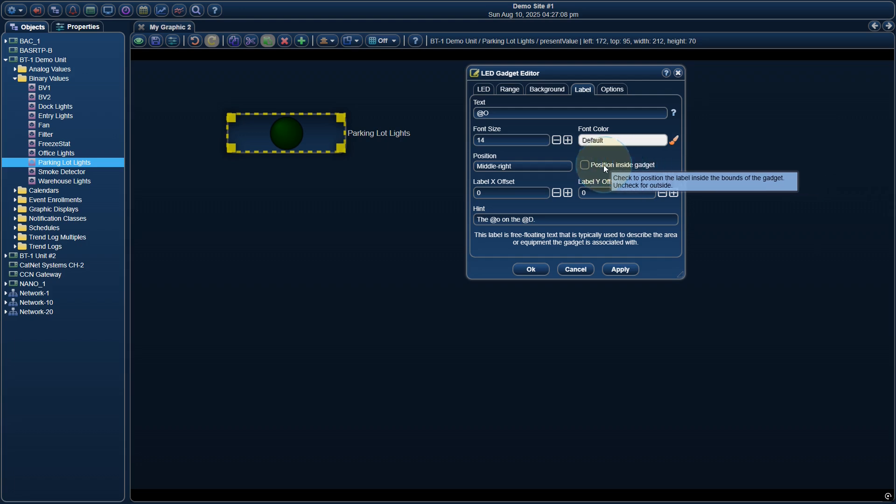
Place the label inside the gadget and set its position to Top-left, applying both changes
{"action": "left_click", "coordinate": [604, 166]}
{"action": "left_click", "coordinate": [623, 269]}
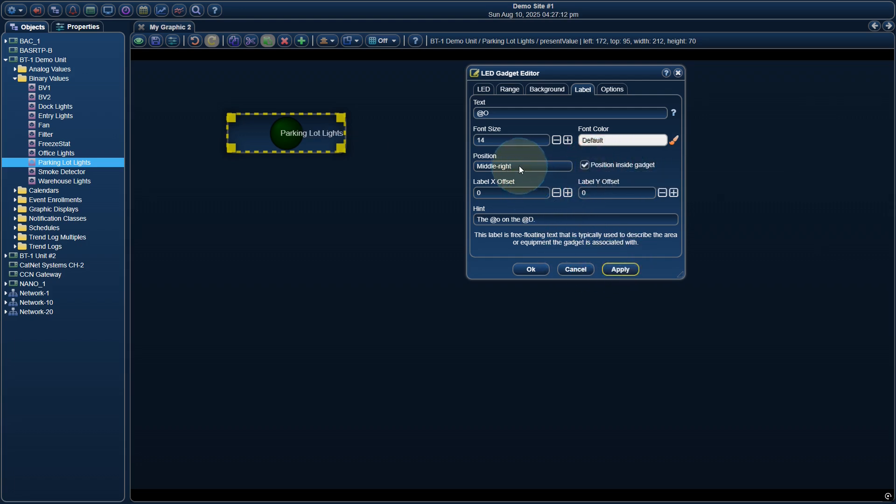
{"action": "left_click", "coordinate": [519, 166]}
{"action": "left_click", "coordinate": [510, 176]}
{"action": "left_click", "coordinate": [615, 267]}
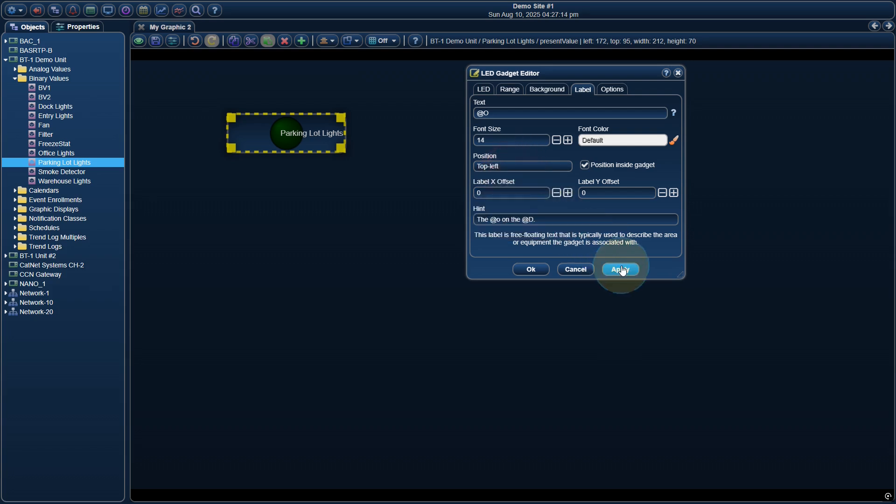
Try the label position Middle-center inside the gadget and apply it
{"action": "left_click", "coordinate": [520, 166]}
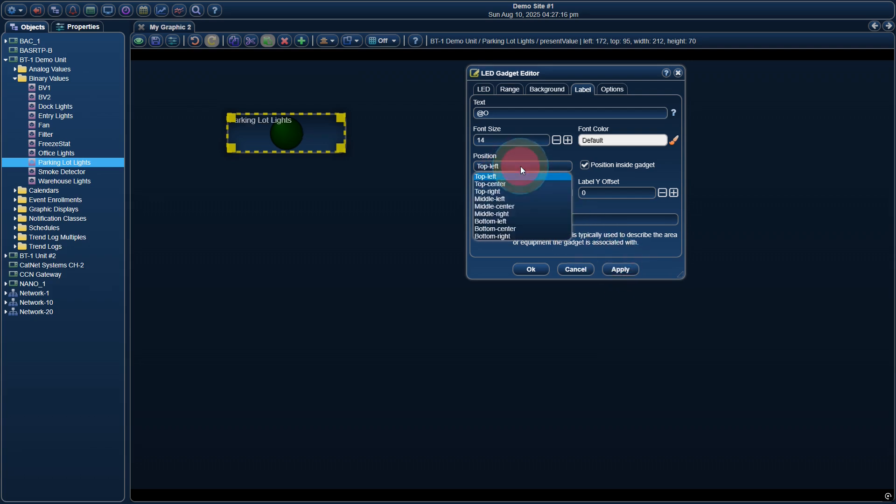
{"action": "left_click", "coordinate": [513, 208]}
{"action": "left_click", "coordinate": [620, 270]}
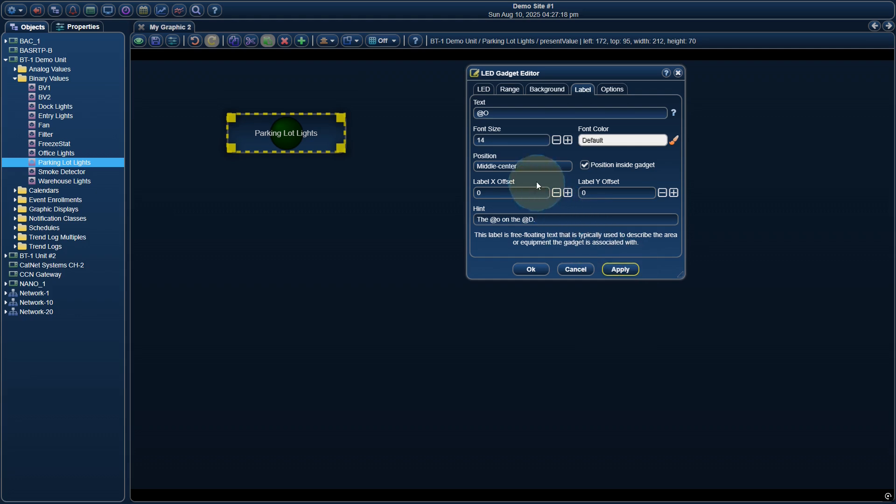
Set the label position to Bottom-center and move the label outside the gadget, applying each change
{"action": "left_click", "coordinate": [531, 169]}
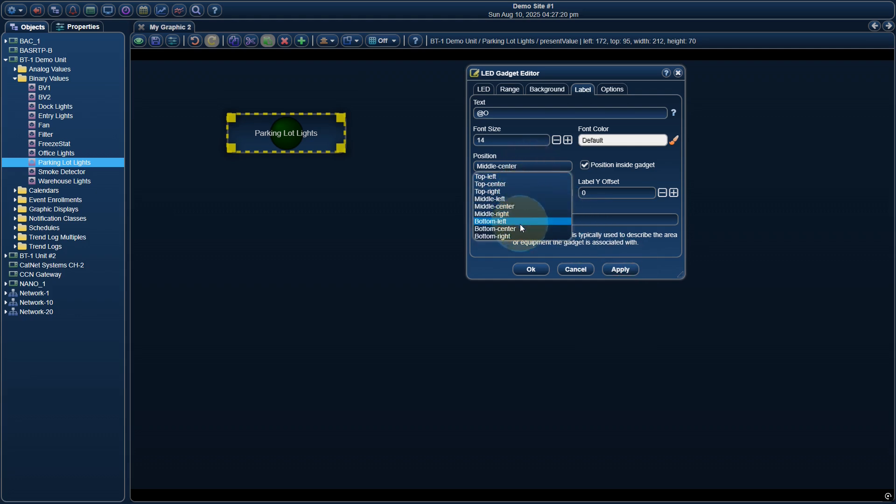
{"action": "left_click", "coordinate": [522, 226]}
{"action": "left_click", "coordinate": [621, 270]}
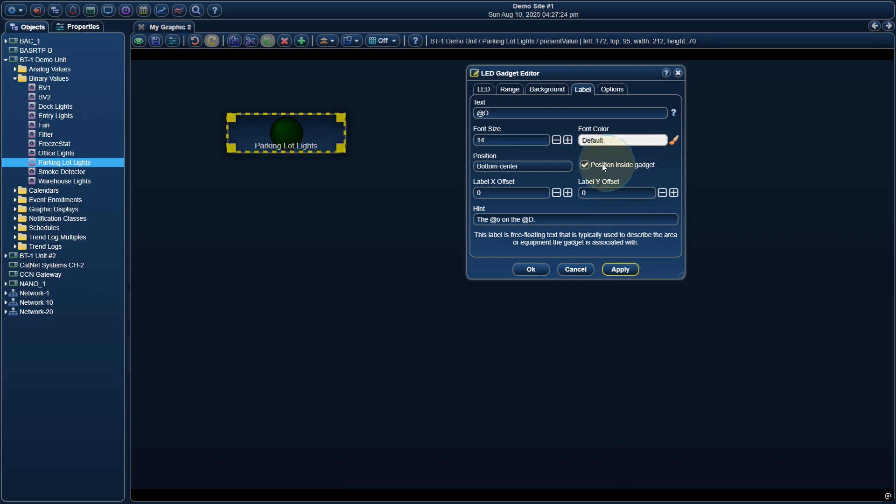
{"action": "left_click", "coordinate": [585, 165]}
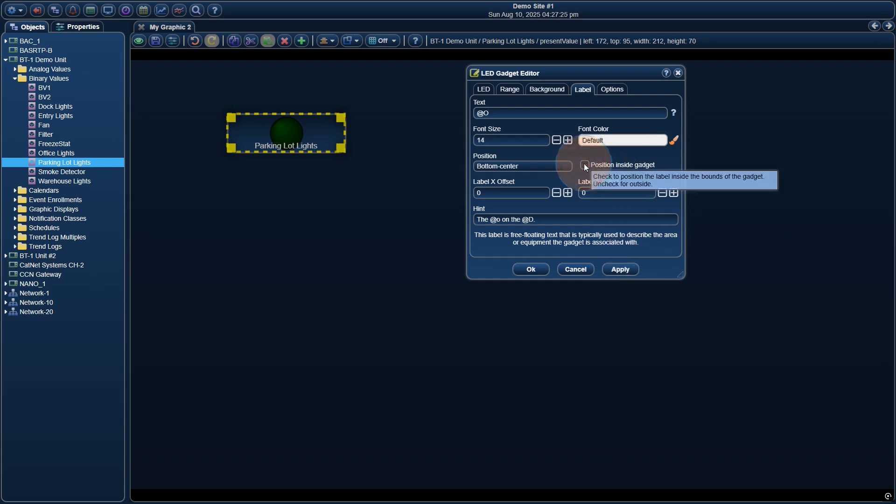
{"action": "left_click", "coordinate": [621, 270]}
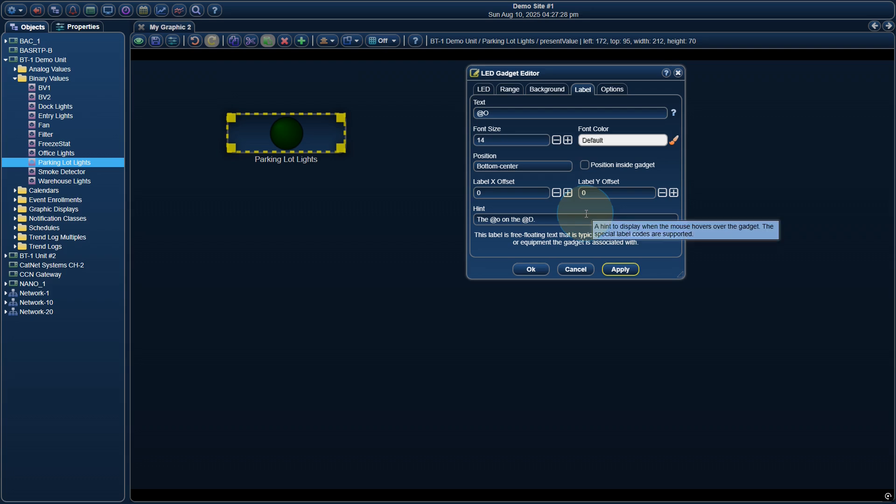
Try a Label X Offset of 9 and a Label Y Offset of 9, applying each one
{"action": "left_click", "coordinate": [568, 194]}
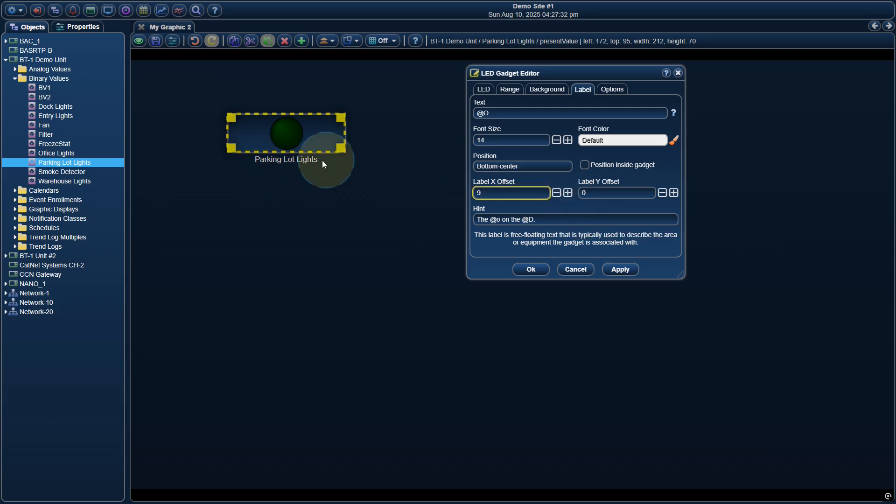
{"action": "left_click", "coordinate": [621, 269]}
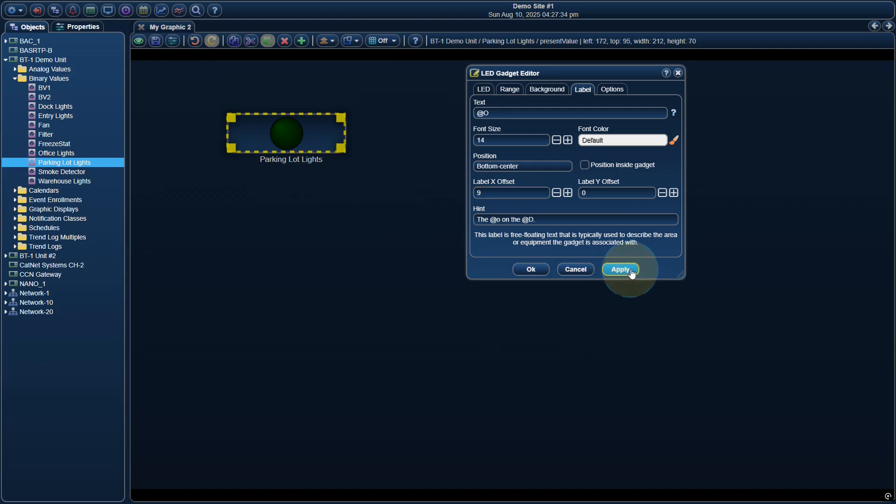
{"action": "left_click", "coordinate": [675, 193]}
{"action": "left_click", "coordinate": [674, 193]}
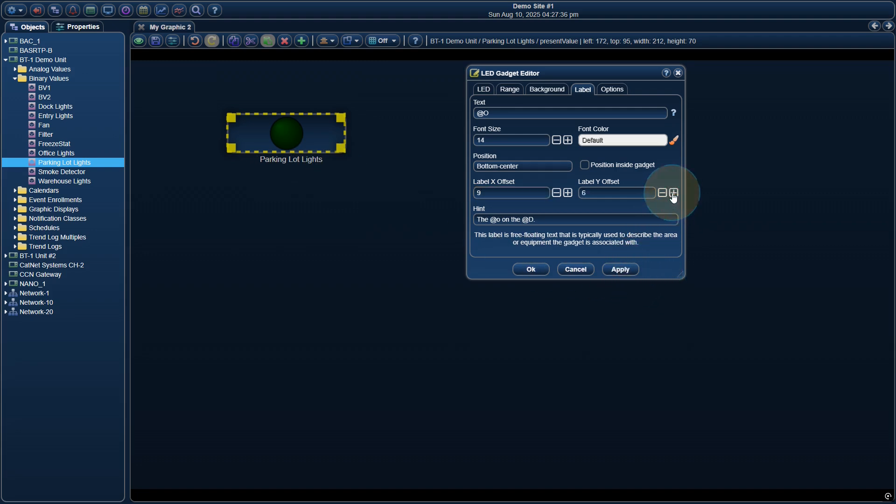
{"action": "left_click", "coordinate": [674, 193]}
{"action": "left_click", "coordinate": [674, 194]}
{"action": "left_click", "coordinate": [675, 194]}
{"action": "left_click", "coordinate": [626, 270]}
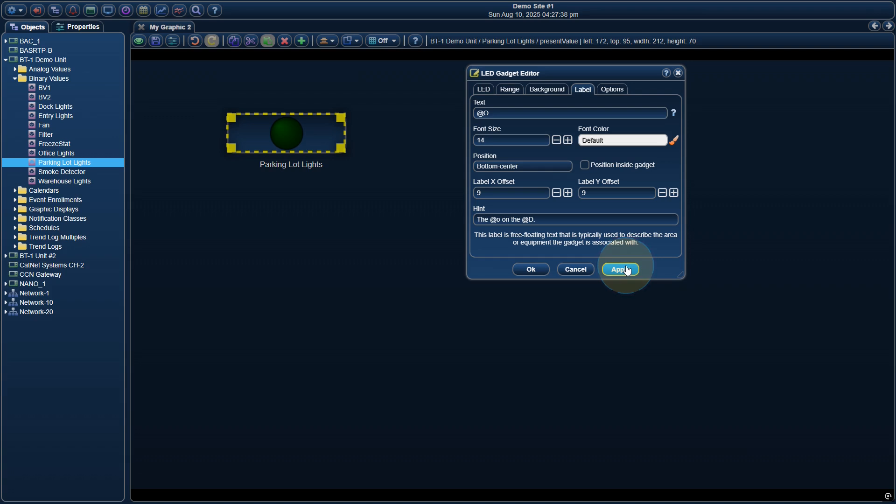
Reset the Label X Offset and Label Y Offset to 0 and apply the change
{"action": "left_click", "coordinate": [517, 192]}
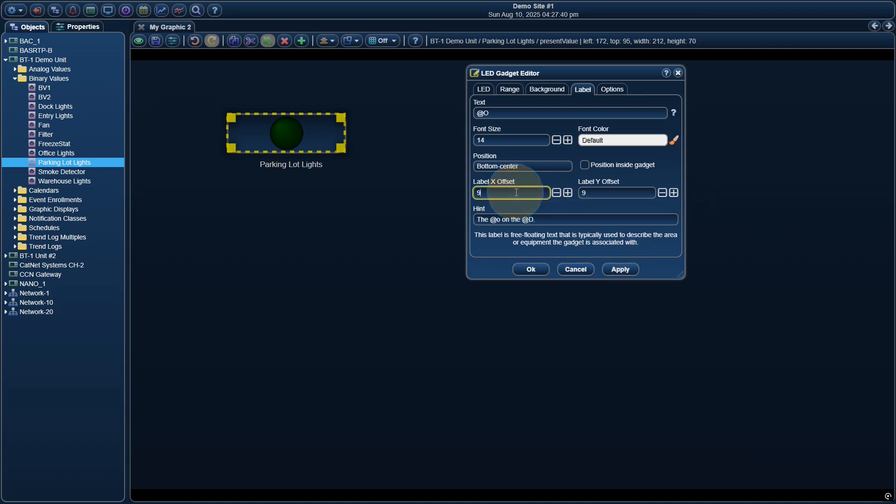
{"action": "type", "text": "0"}
{"action": "left_click", "coordinate": [603, 193]}
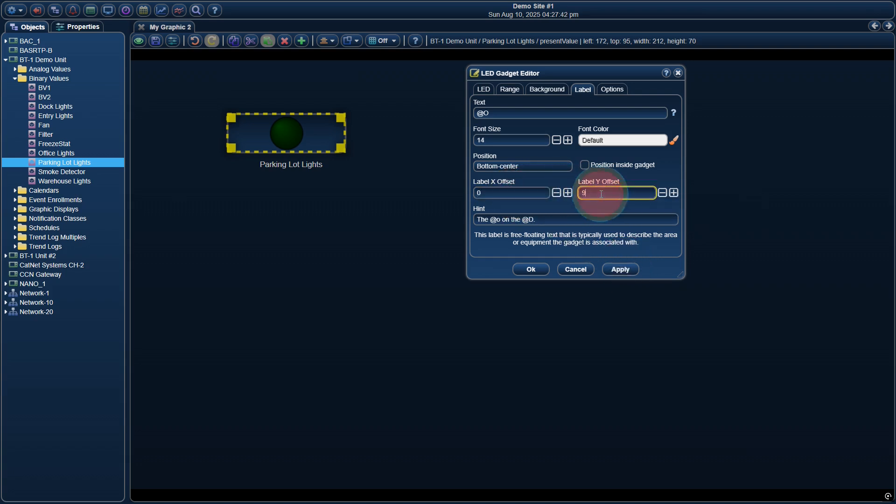
{"action": "key", "text": "BackSpace"}
{"action": "type", "text": "0"}
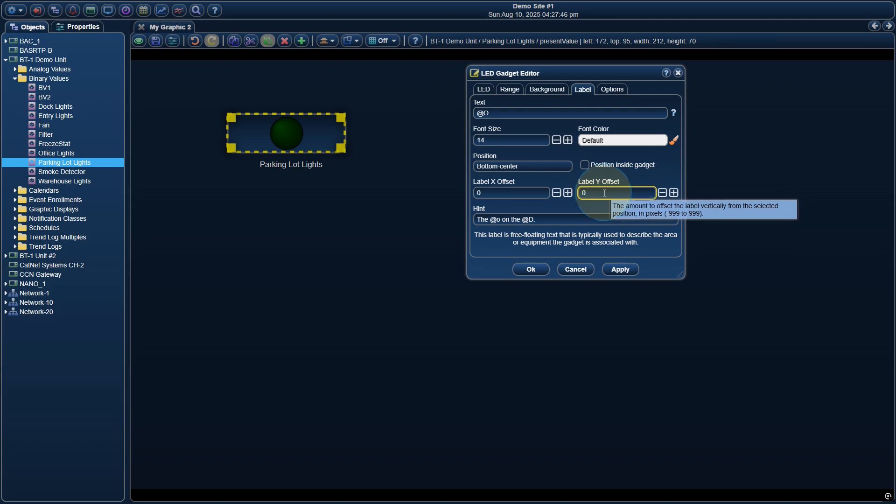
{"action": "left_click", "coordinate": [621, 270]}
Review the gadget's Options settings, accept the LED gadget changes and save the graphic
{"action": "left_click", "coordinate": [613, 95]}
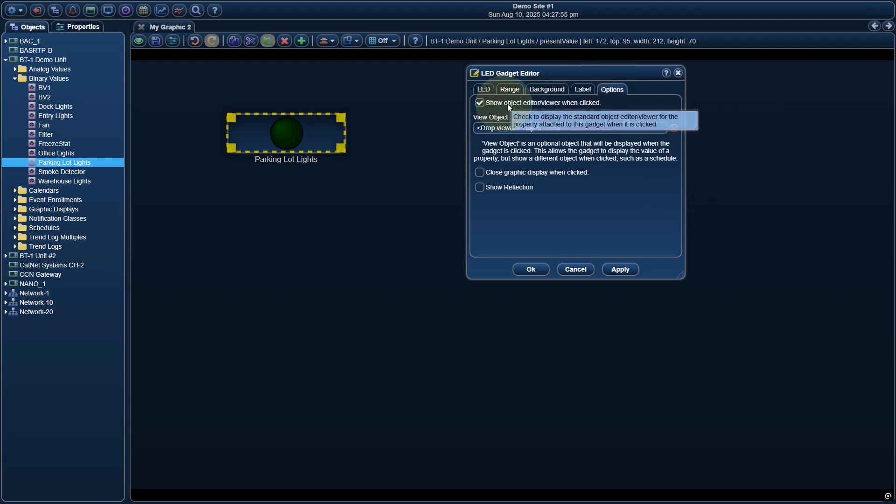
{"action": "left_click", "coordinate": [532, 269]}
{"action": "left_click", "coordinate": [152, 42]}
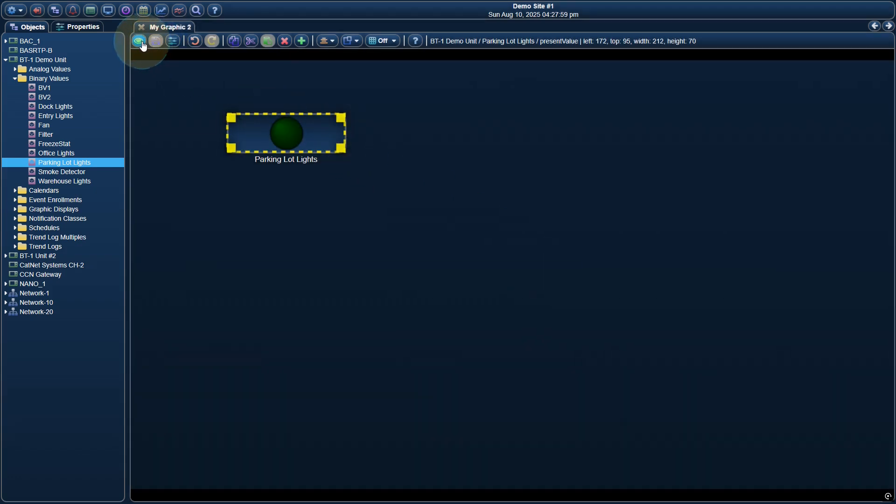
In view mode, open the Parking Lot Lights value editor from the gadget and close it without changes
{"action": "left_click", "coordinate": [296, 131]}
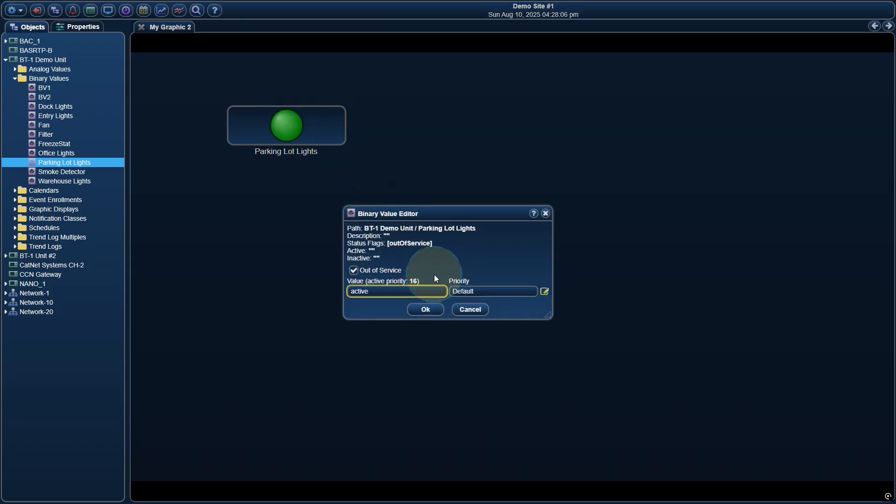
{"action": "left_click", "coordinate": [469, 310]}
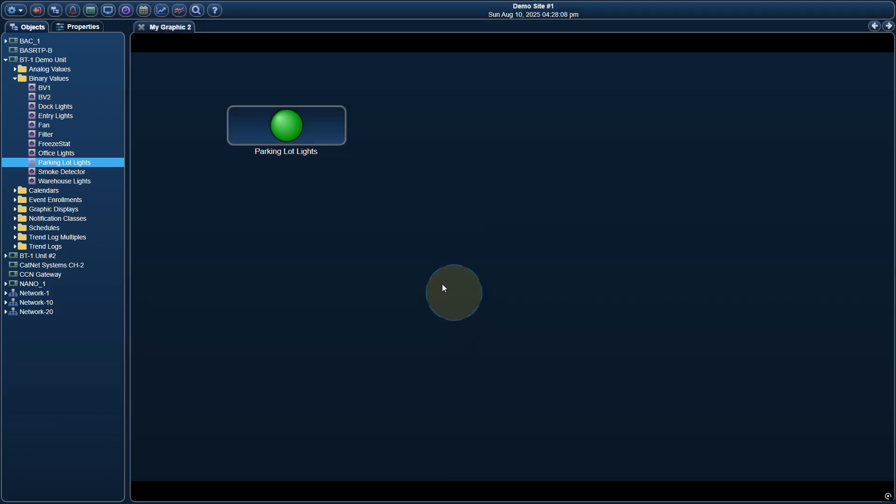
Return to edit mode and assign Example Schedule 1 from BT-1 Demo Unit as the LED gadget's View Object, accepting the change
{"action": "right_click", "coordinate": [320, 130]}
{"action": "left_click", "coordinate": [346, 135]}
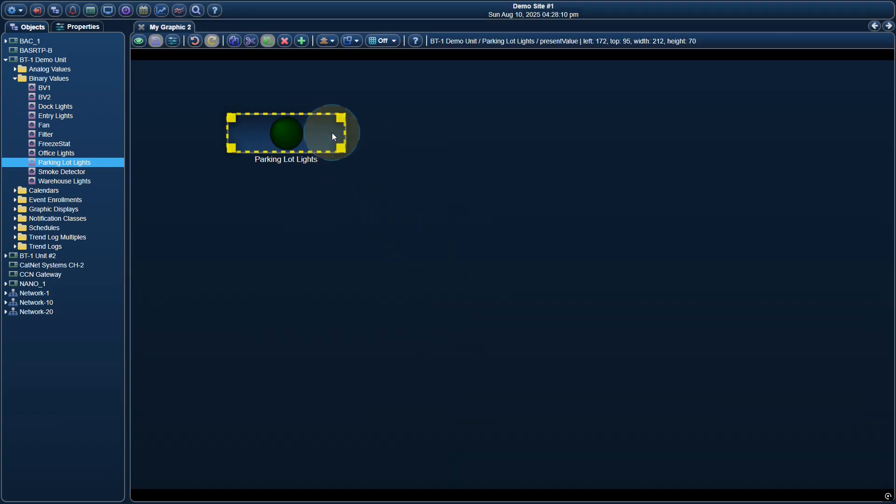
{"action": "right_click", "coordinate": [343, 131]}
{"action": "left_click", "coordinate": [348, 137]}
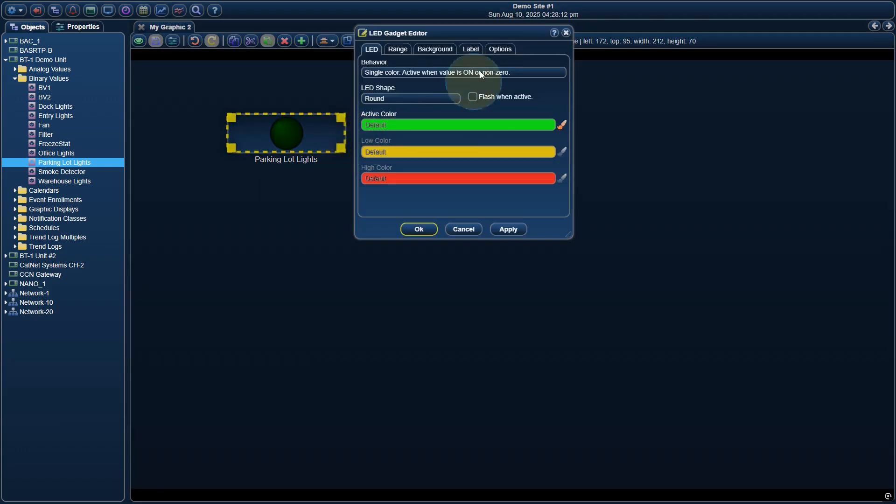
{"action": "left_click", "coordinate": [497, 50]}
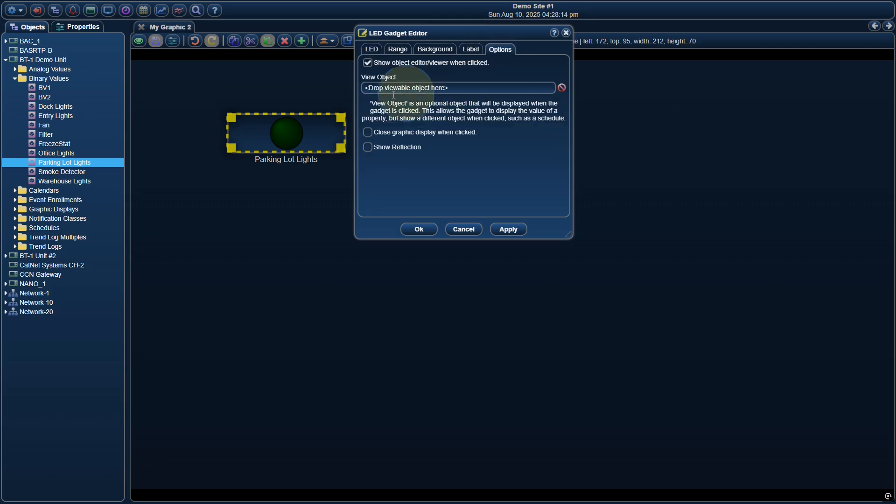
{"action": "double_click", "coordinate": [53, 228]}
{"action": "left_click", "coordinate": [68, 247]}
{"action": "left_click_drag", "start_coordinate": [68, 247], "coordinate": [411, 88]}
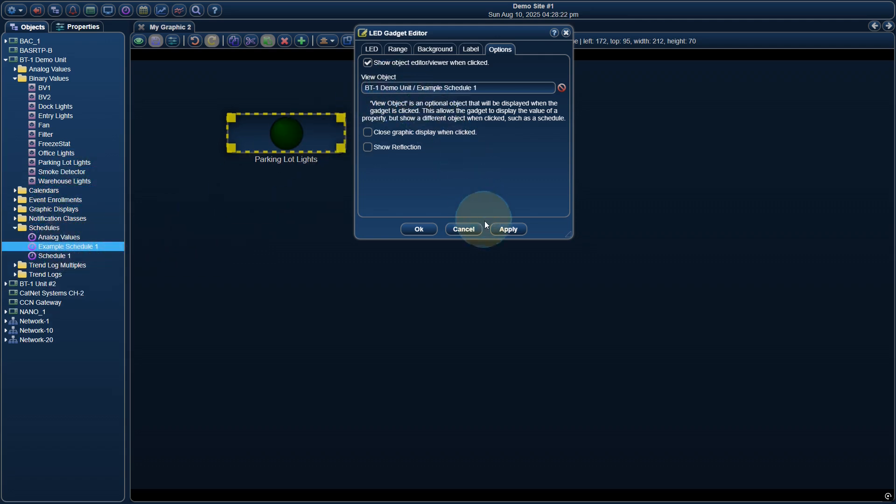
{"action": "left_click", "coordinate": [499, 228]}
{"action": "left_click", "coordinate": [423, 229]}
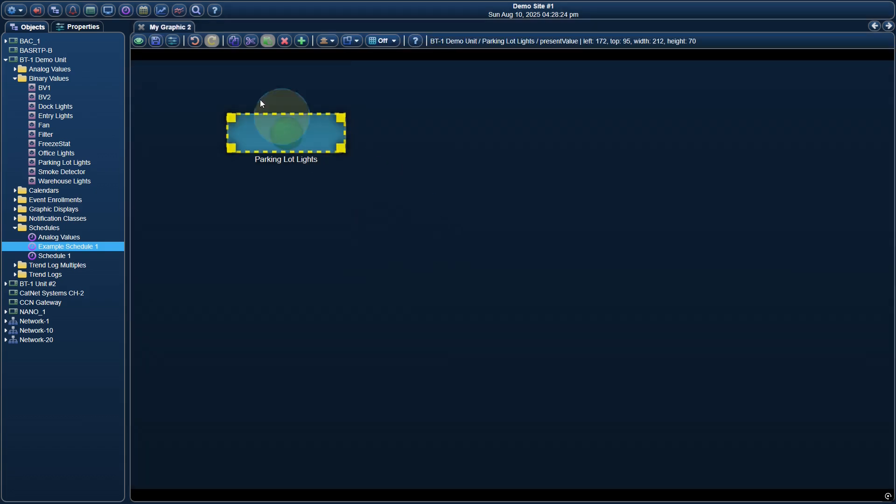
Test the gadget in view mode by opening its linked Example Schedule 1, and close the schedule
{"action": "left_click", "coordinate": [140, 43]}
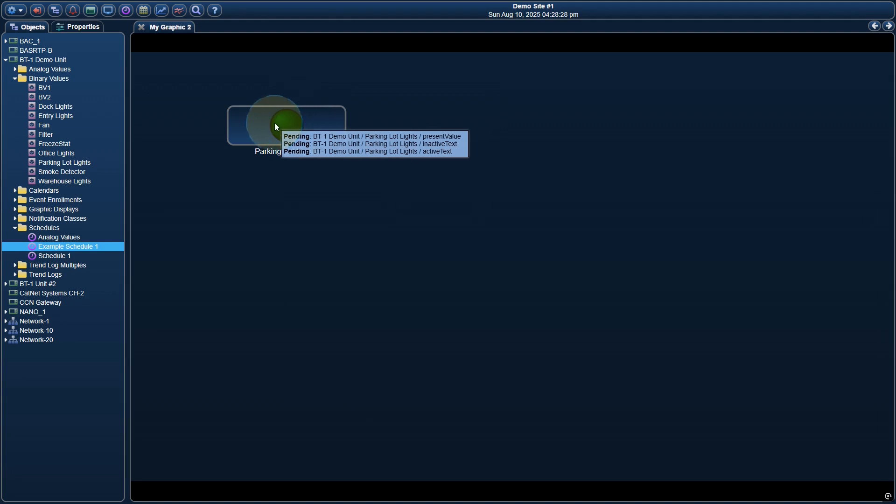
{"action": "left_click", "coordinate": [297, 127]}
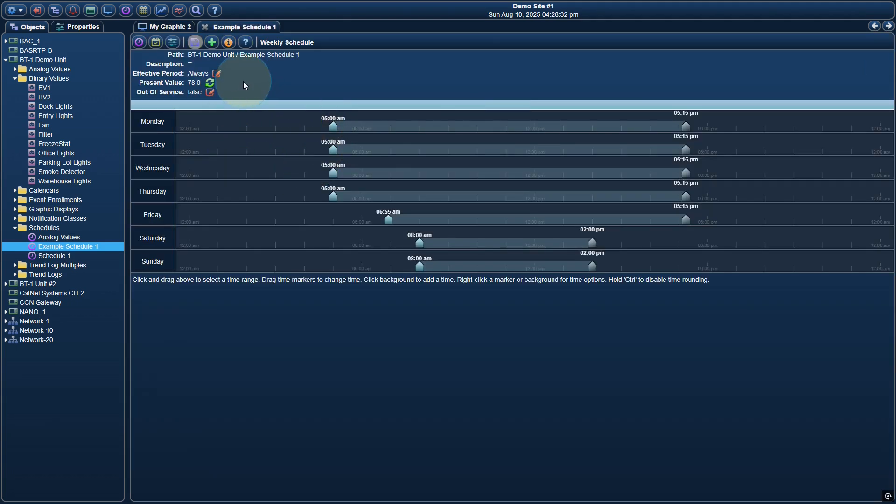
{"action": "left_click", "coordinate": [205, 27]}
Put the graphic back in edit mode and reopen the LED gadget's Options settings
{"action": "right_click", "coordinate": [340, 121]}
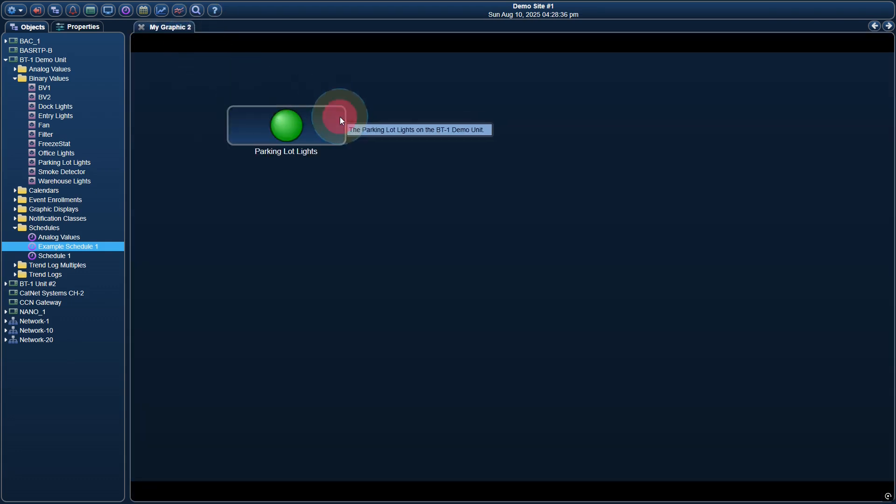
{"action": "left_click", "coordinate": [359, 125]}
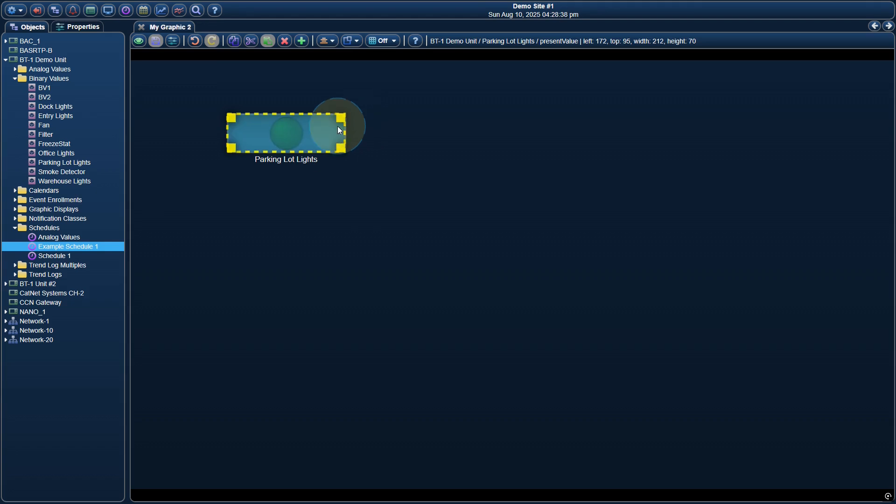
{"action": "right_click", "coordinate": [345, 128]}
{"action": "left_click", "coordinate": [358, 132]}
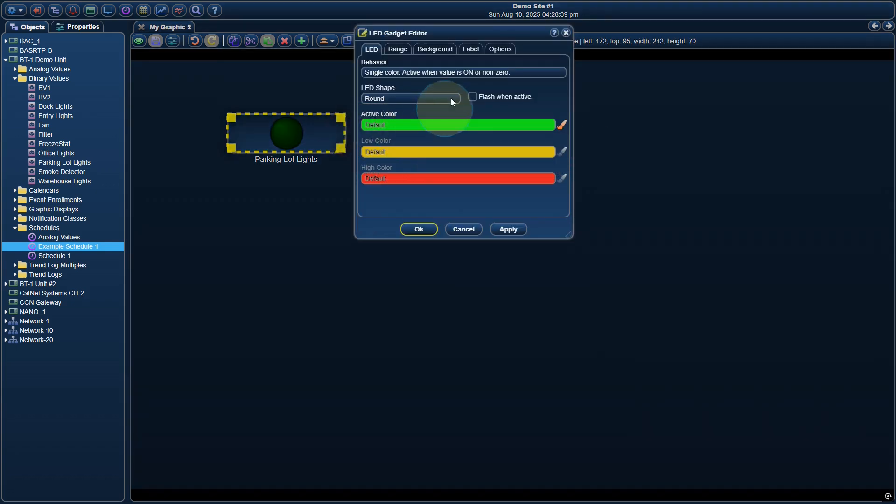
{"action": "left_click", "coordinate": [500, 49]}
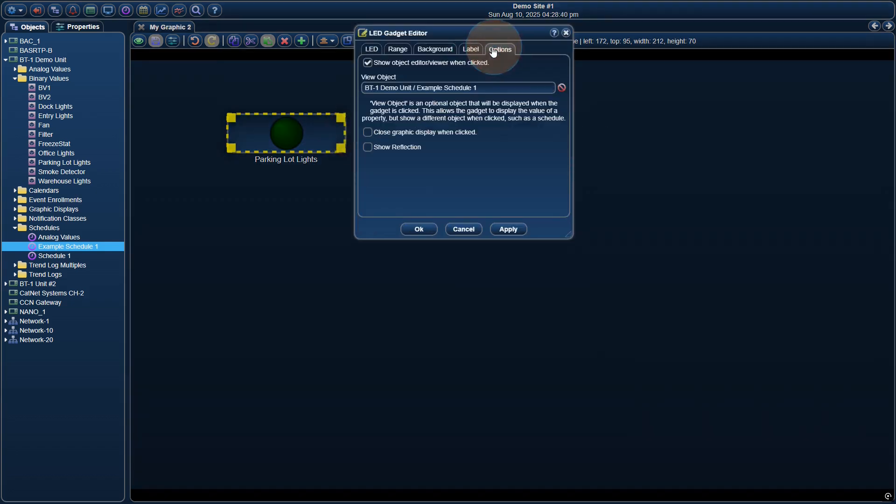
Try the Show Reflection option on the gadget by applying it, and turn it off again
{"action": "left_click", "coordinate": [367, 148]}
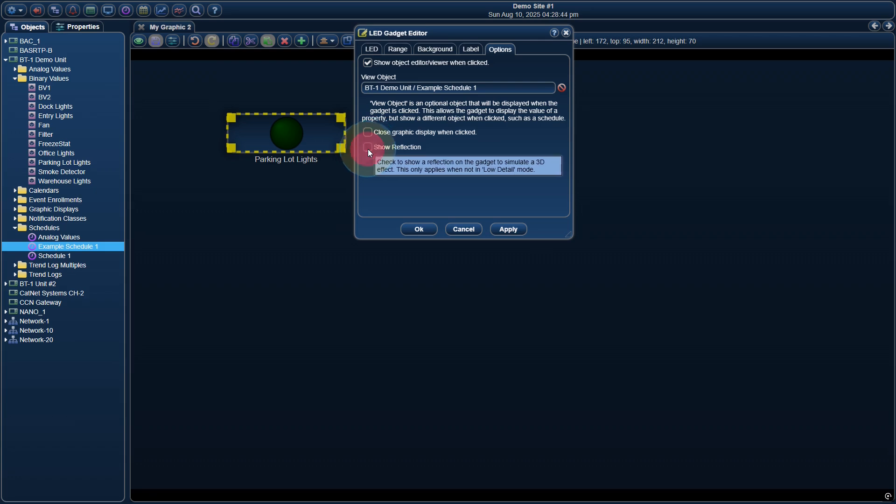
{"action": "left_click", "coordinate": [508, 230]}
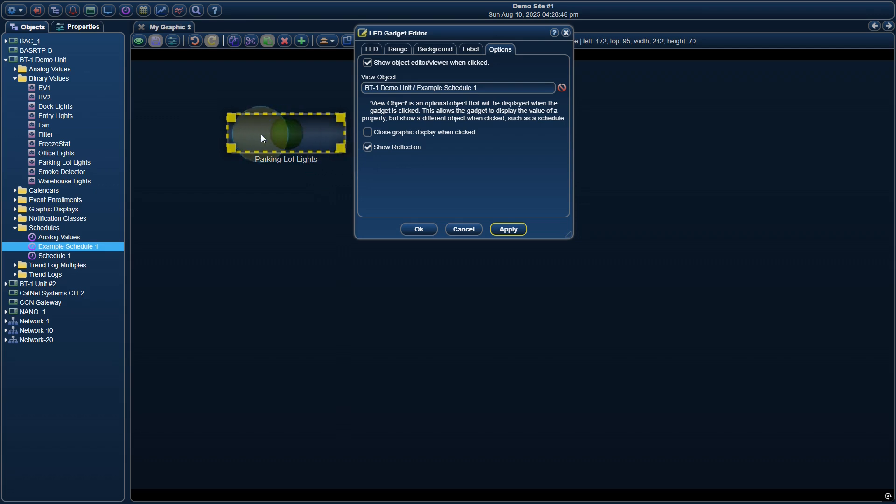
{"action": "left_click", "coordinate": [390, 149]}
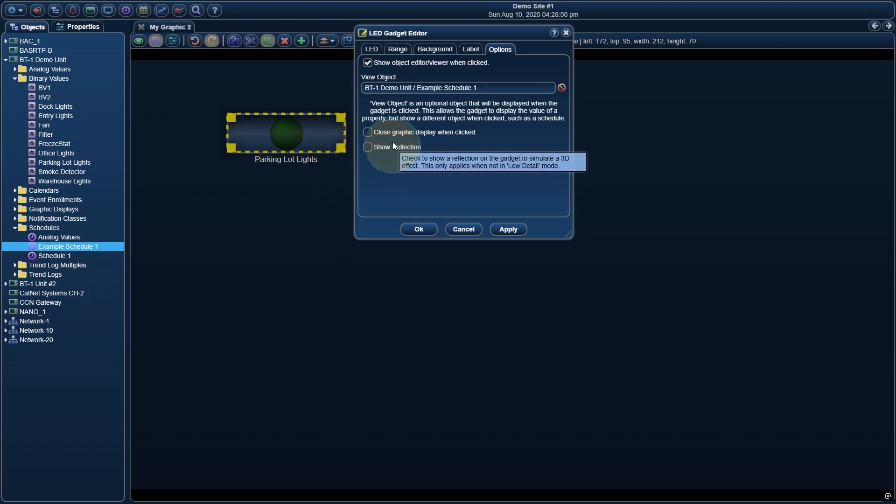
Enable "Close graphic display when clicked" for the gadget and accept the changes
{"action": "left_click", "coordinate": [386, 132]}
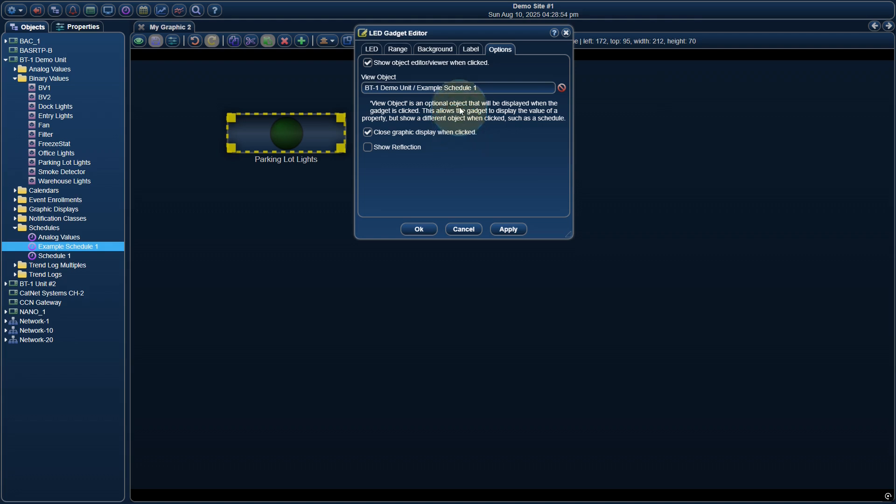
{"action": "left_click", "coordinate": [506, 224]}
{"action": "left_click", "coordinate": [423, 228]}
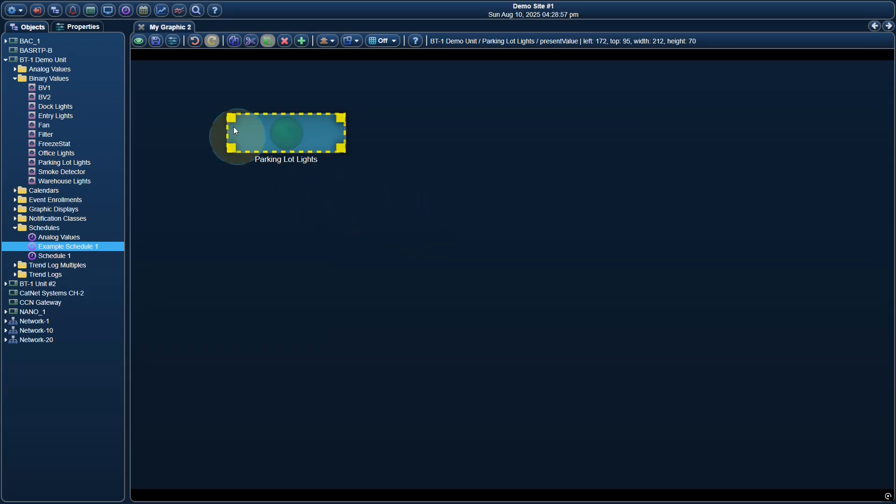
Test in view mode that the gadget opens Example Schedule 1 in place of the graphic
{"action": "left_click", "coordinate": [139, 41]}
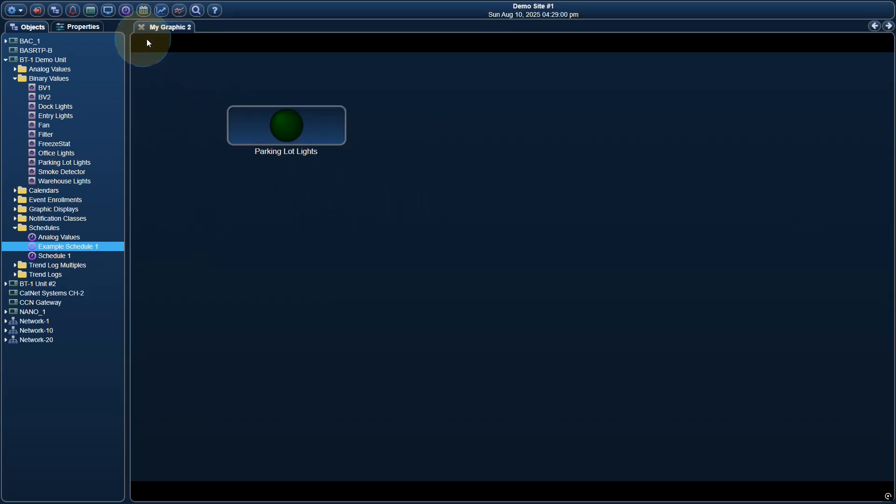
{"action": "left_click", "coordinate": [291, 121]}
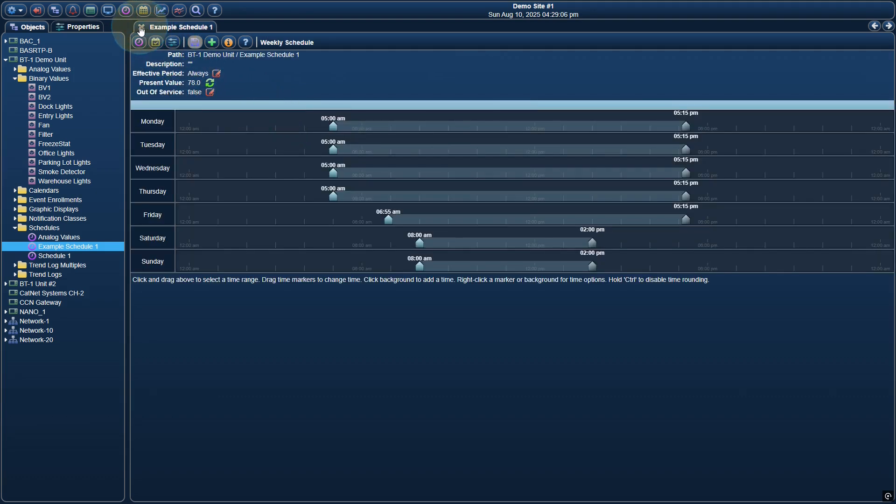
Close Example Schedule 1 and reopen My Graphic 2 from the BT-1 Demo Unit's graphic displays
{"action": "left_click", "coordinate": [141, 27]}
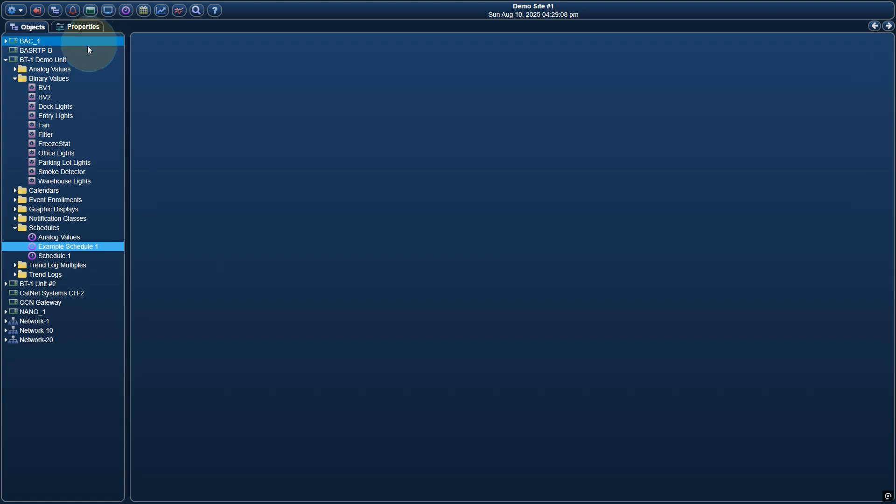
{"action": "left_click", "coordinate": [56, 77]}
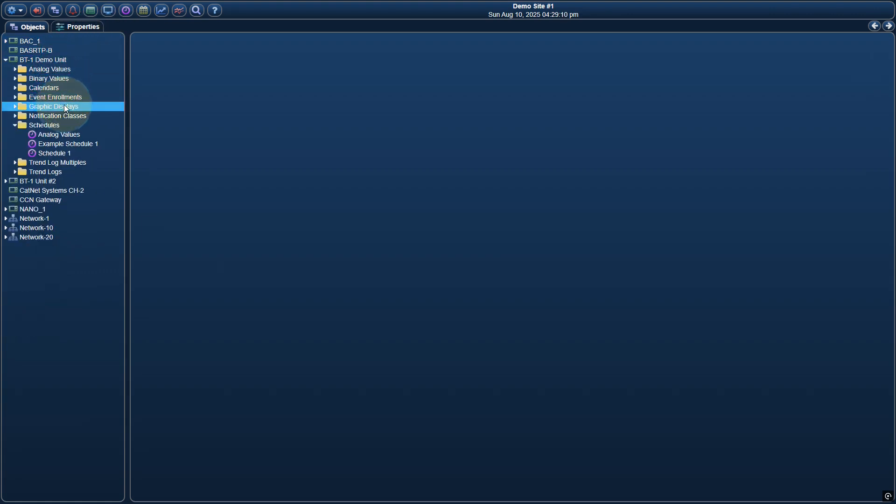
{"action": "left_click", "coordinate": [66, 107]}
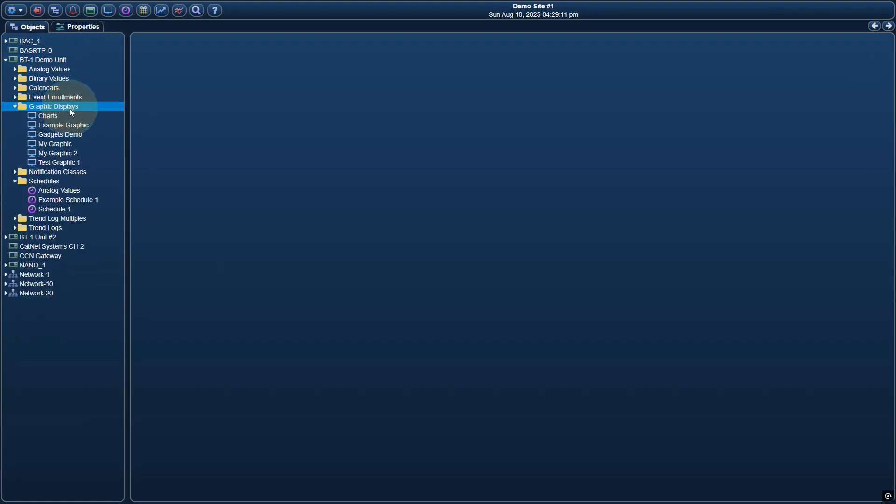
{"action": "left_click", "coordinate": [77, 152]}
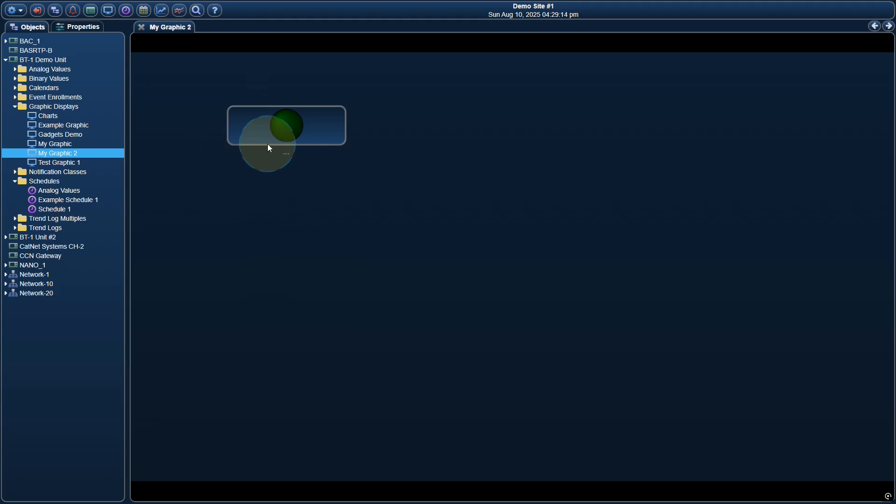
Open the Parking Lot Lights LED gadget for editing in edit mode and review its Options and Label settings
{"action": "left_click", "coordinate": [352, 127]}
{"action": "right_click", "coordinate": [332, 128]}
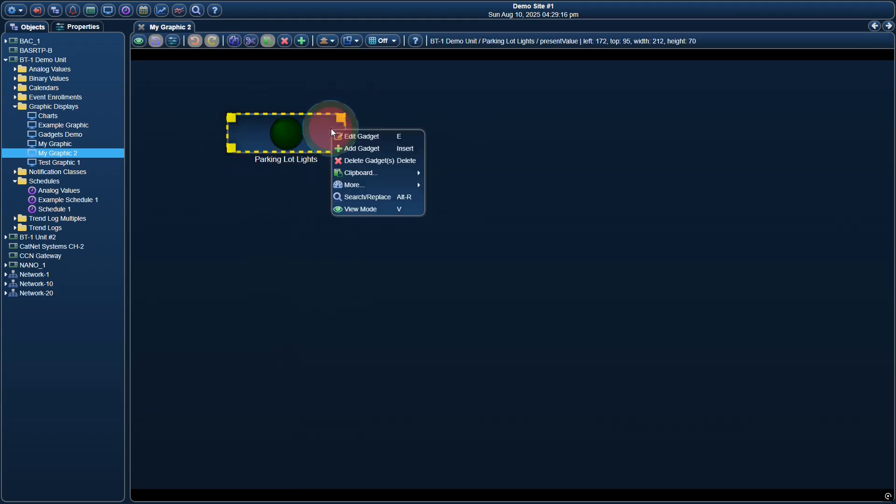
{"action": "left_click", "coordinate": [341, 132]}
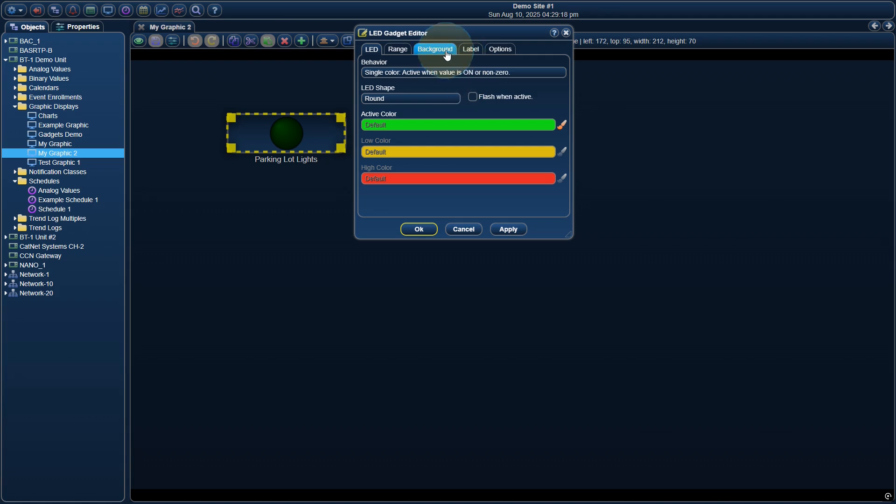
{"action": "left_click", "coordinate": [500, 50]}
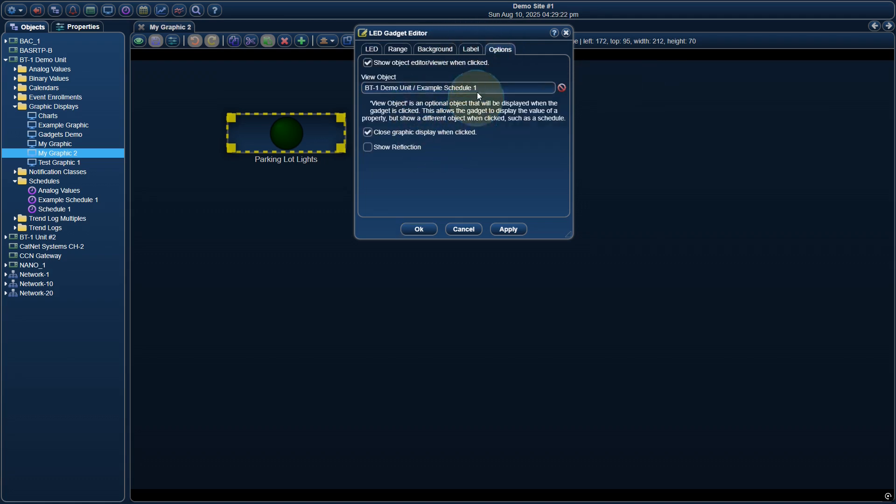
{"action": "left_click", "coordinate": [472, 53]}
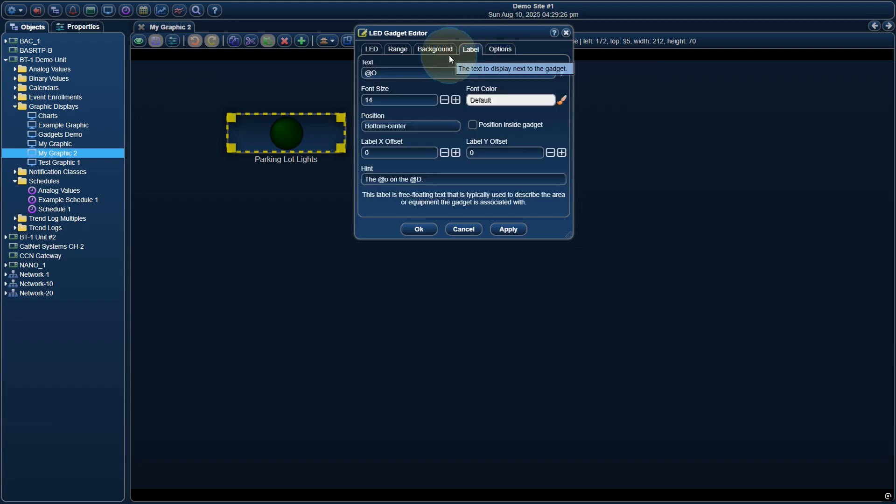